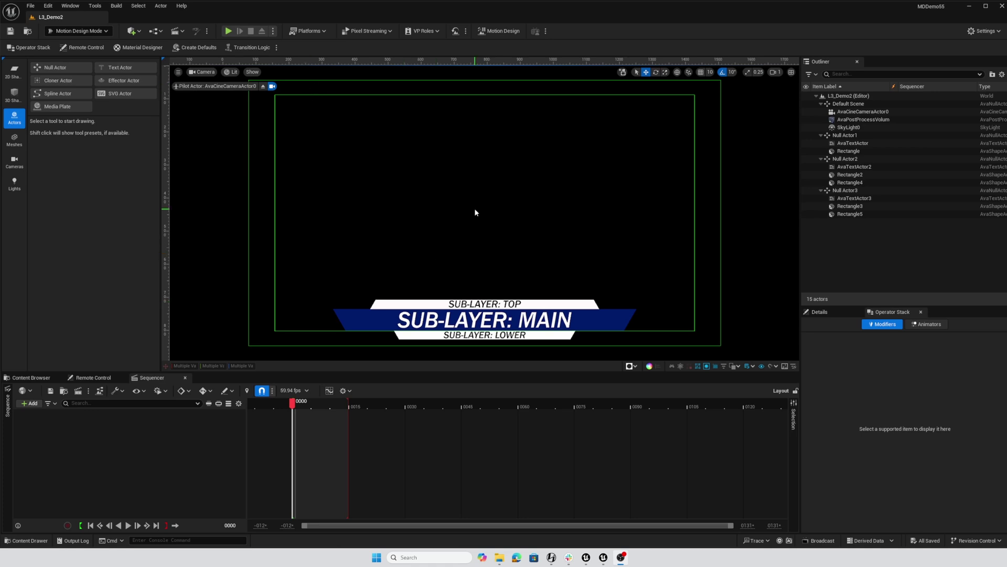
Check the L3 layer in the Transition Logic options and open its Transition Tree editor.
click(276, 48)
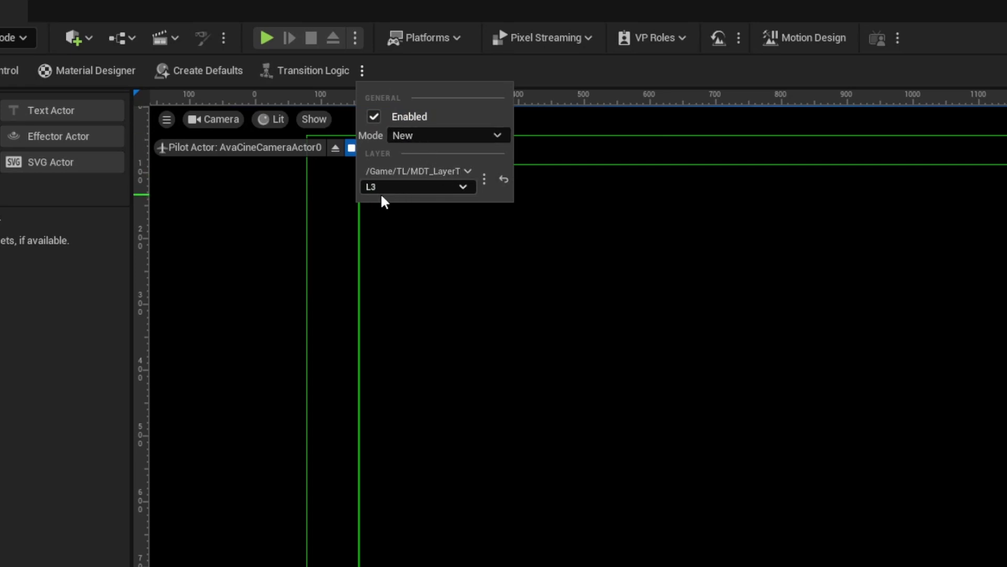
click(309, 73)
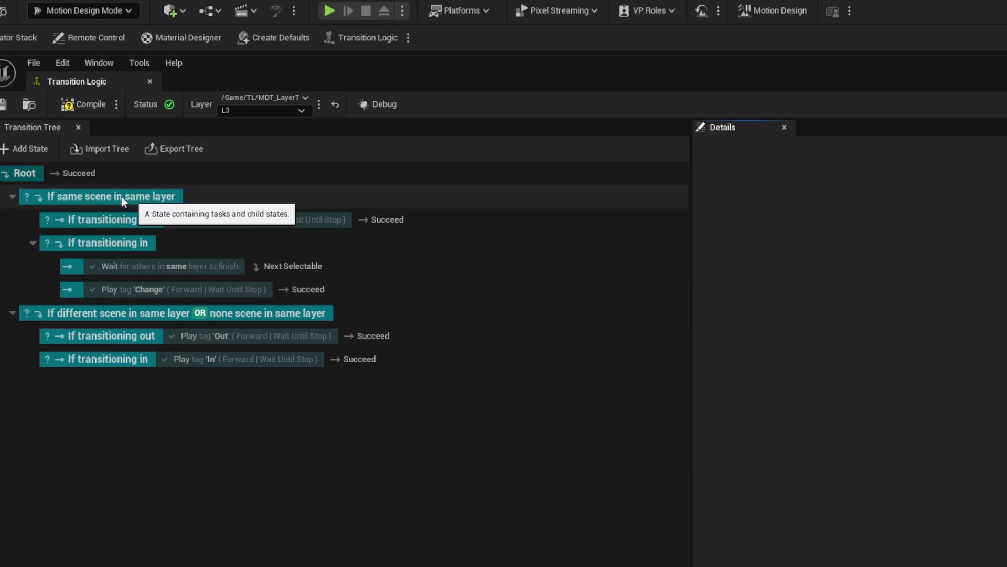
Review the transitioning-out and transitioning-in Play tag 'Change' tasks, then compile the L3 tree.
click(231, 223)
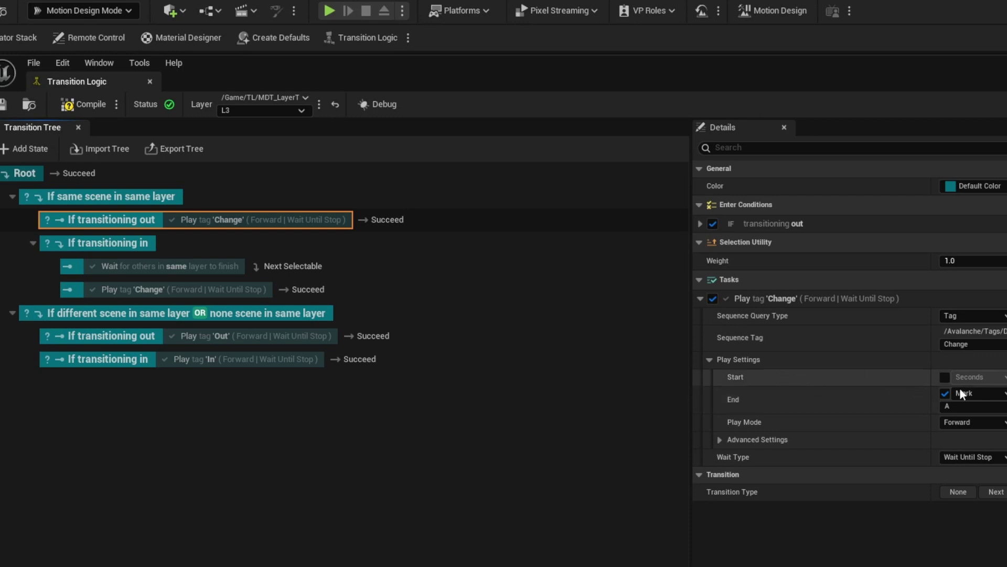
click(183, 288)
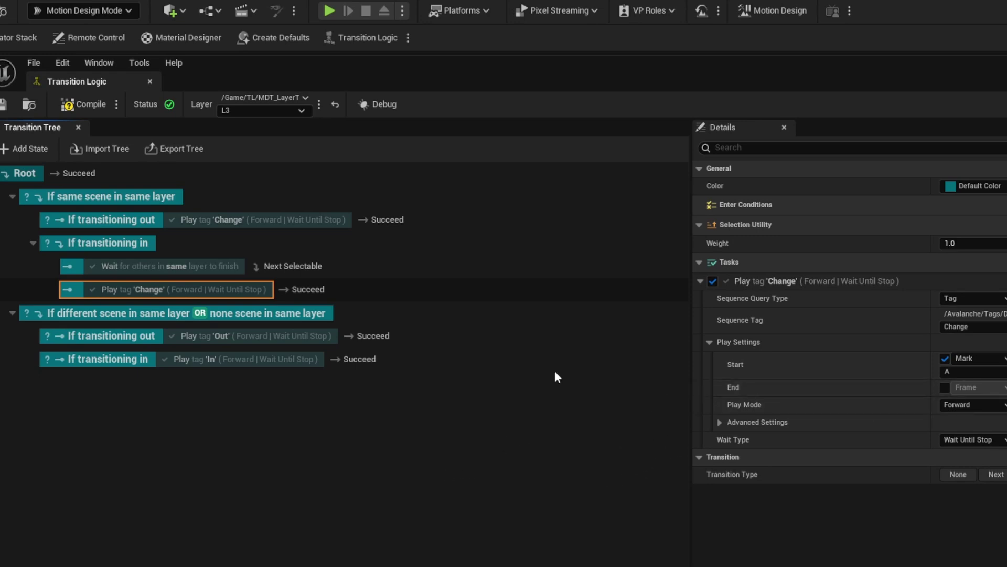
click(83, 104)
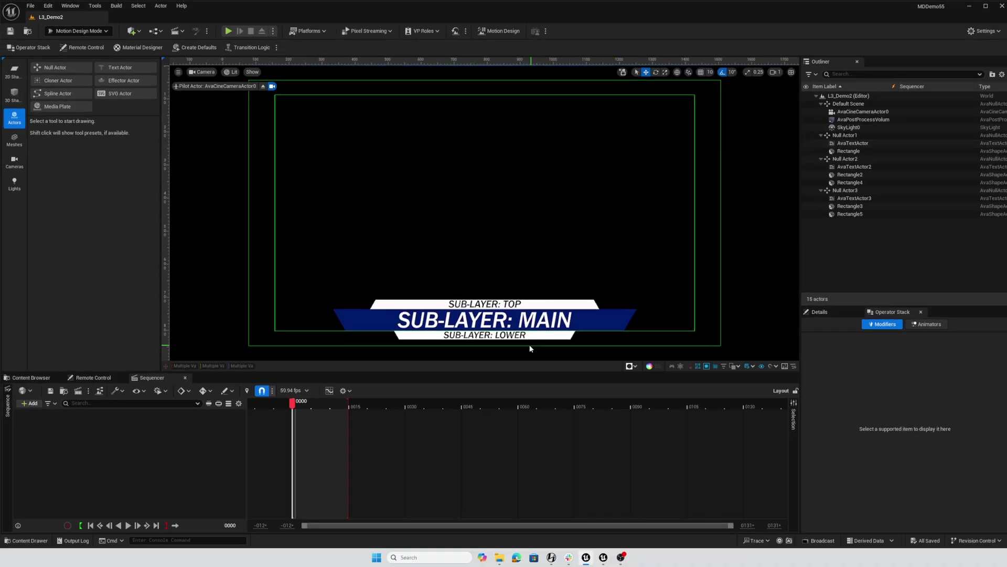
Inspect the lower row's Null Actor3, AvaTextActor3, Rectangle3 and Rectangle5's AutoSize and MaskWrite modifiers.
click(854, 136)
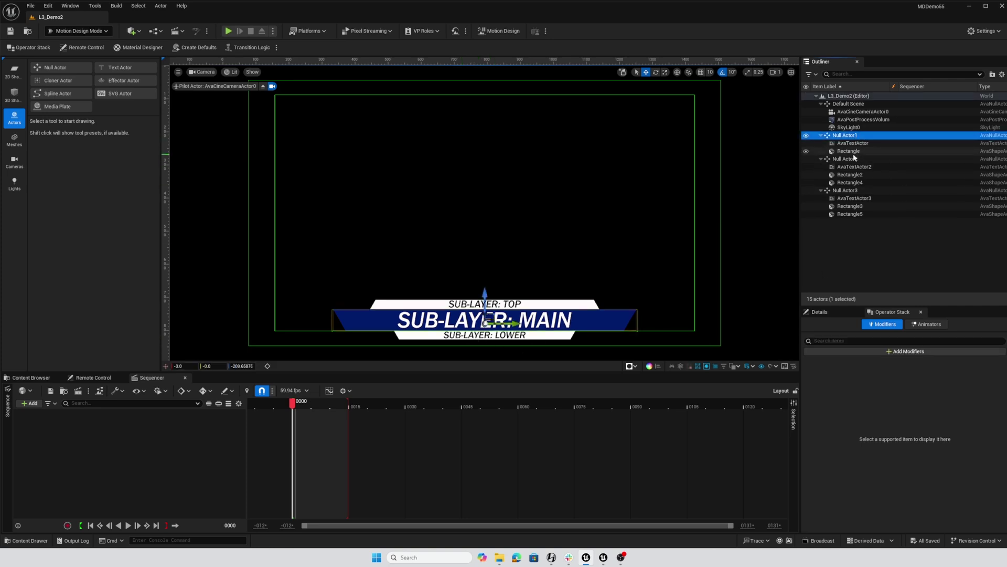
click(854, 159)
click(853, 191)
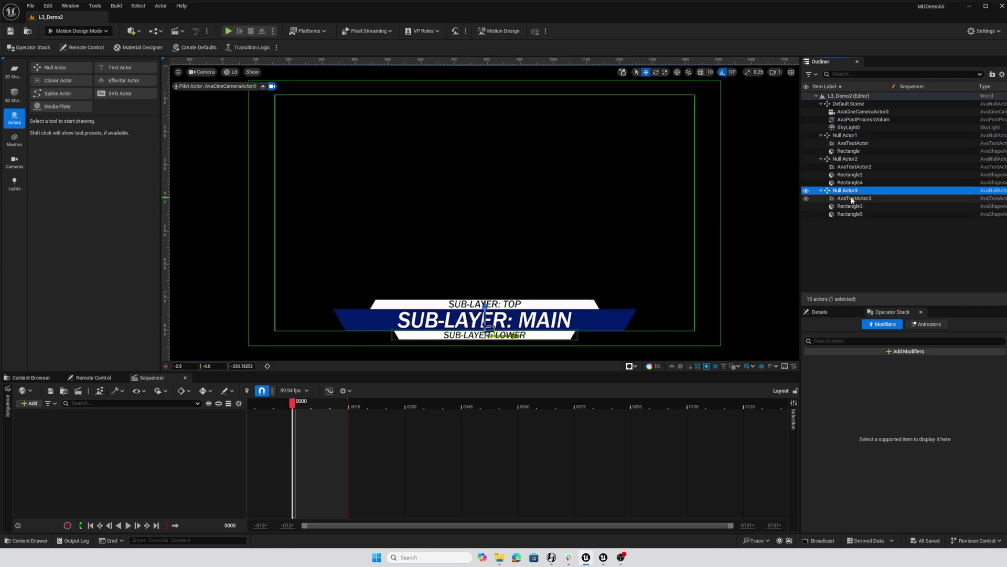
click(853, 200)
click(854, 207)
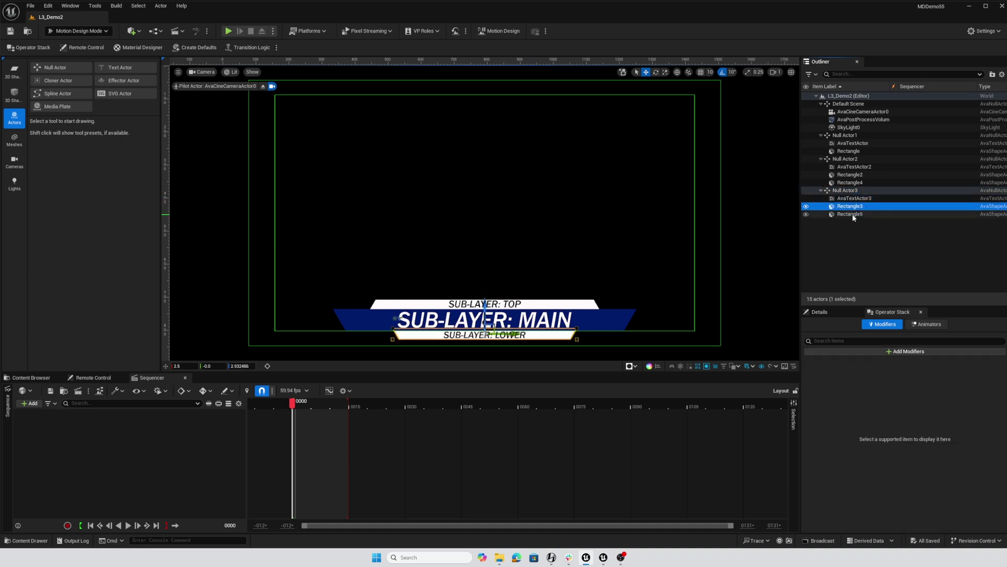
click(851, 214)
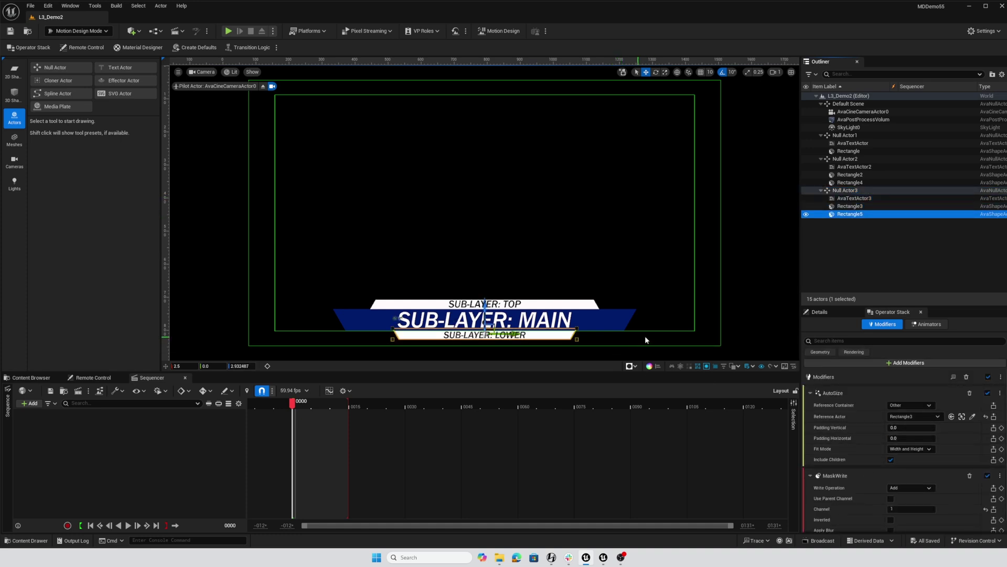
Inspect the top row's Null Actor2, its text's MaskRead modifier and Rectangle4's modifiers.
click(849, 159)
click(853, 167)
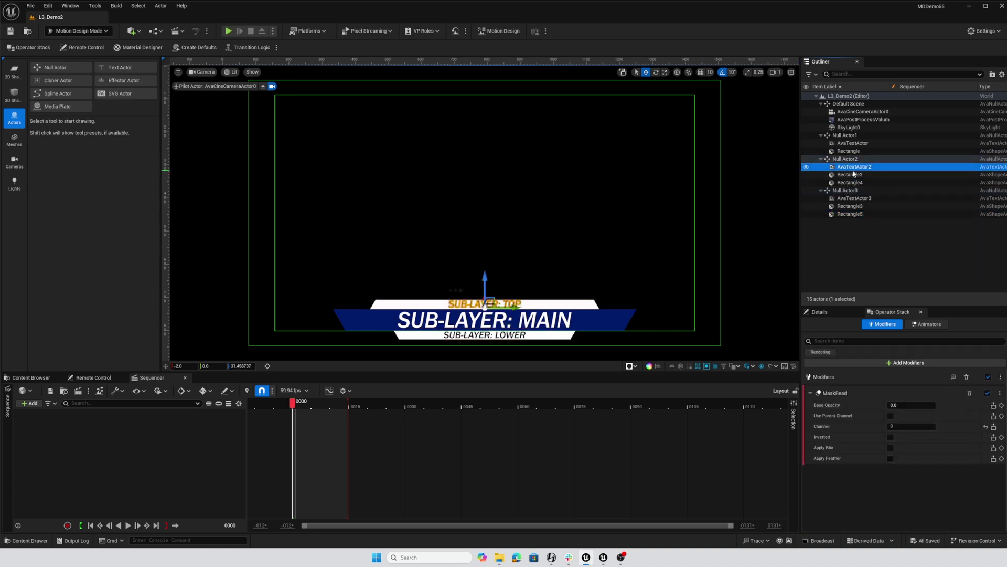
click(851, 182)
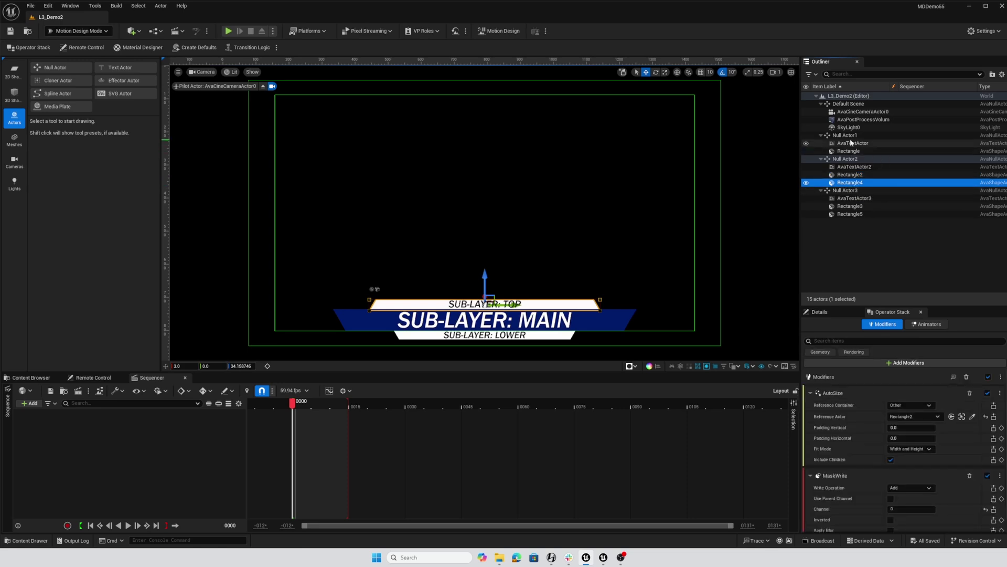
Inspect the main row's Null Actor1, AvaTextActor and blue banner, then show the level's sequences.
click(846, 137)
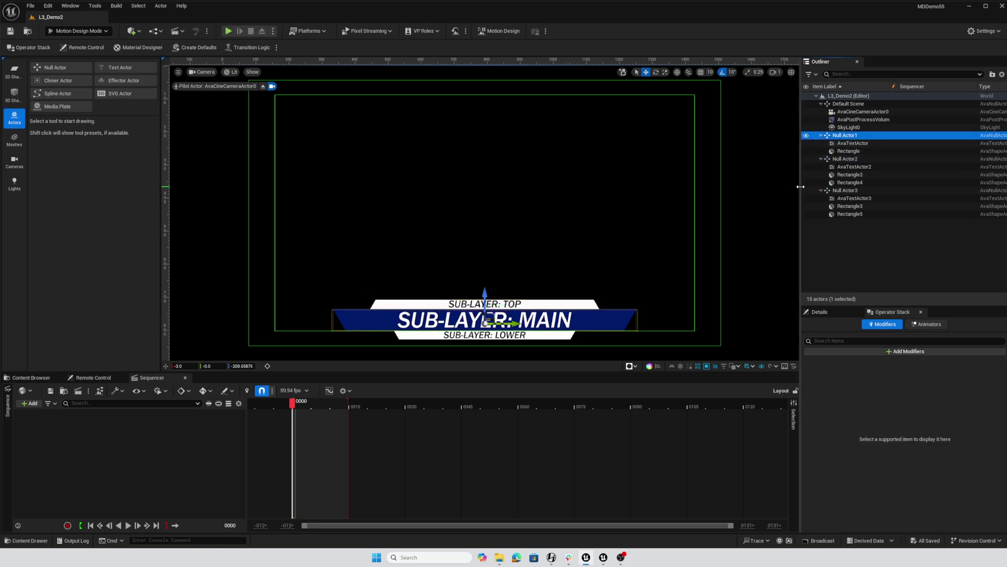
click(851, 143)
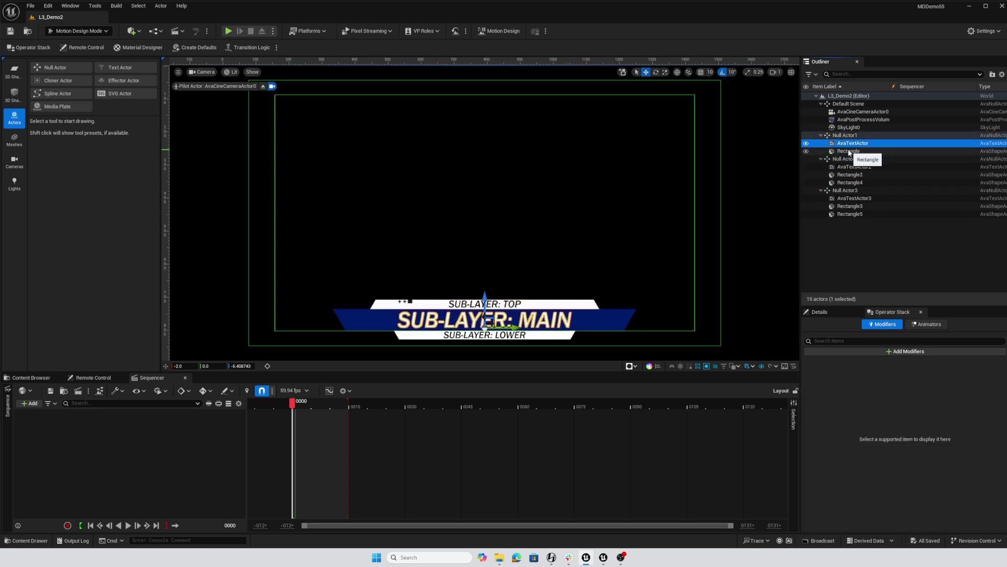
click(849, 152)
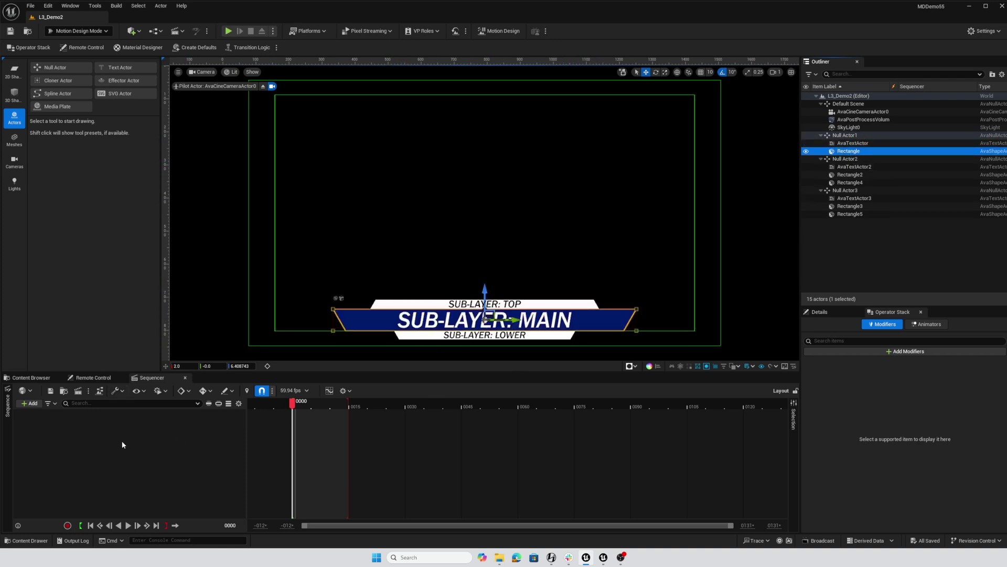
click(7, 404)
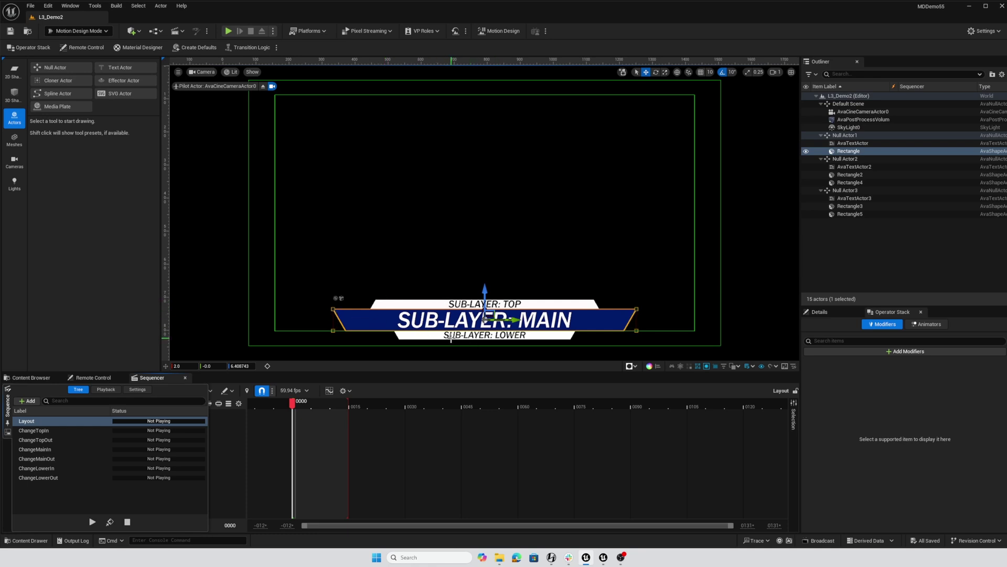
Play the ChangeTopIn and ChangeTopOut sequences to preview the top row.
click(34, 430)
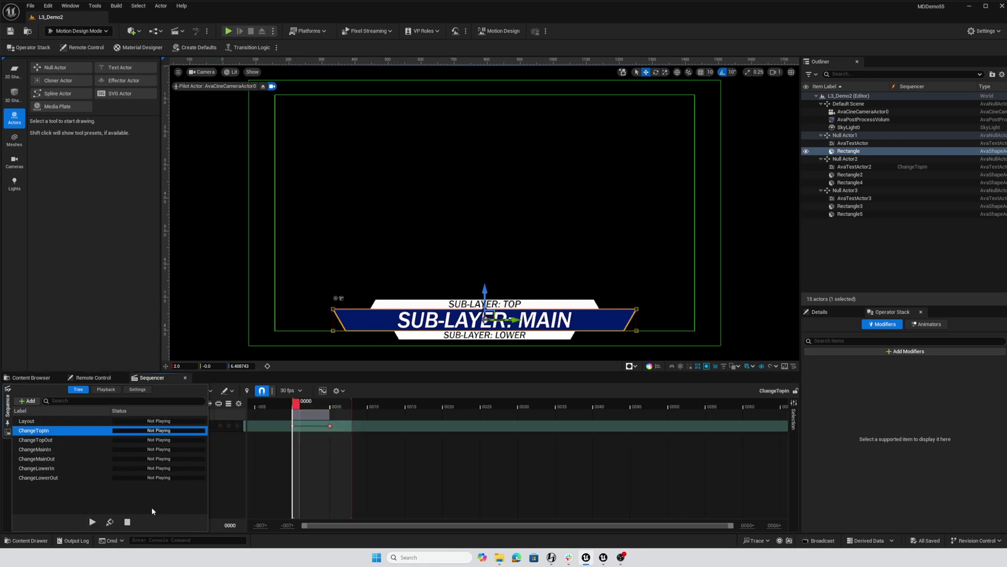
click(92, 521)
click(37, 440)
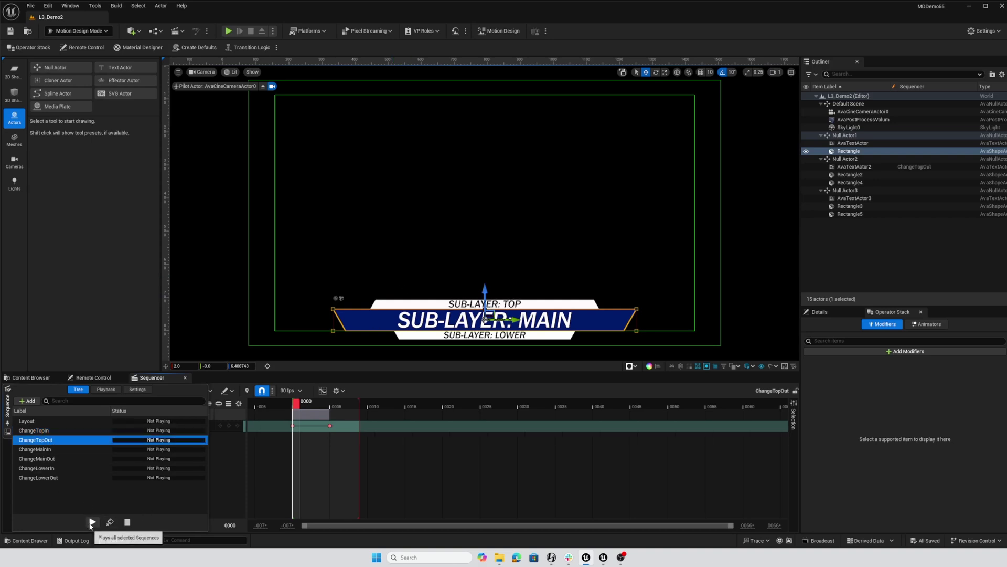
click(91, 522)
Play the ChangeMainIn and ChangeMainOut sequences to preview the main row.
click(54, 449)
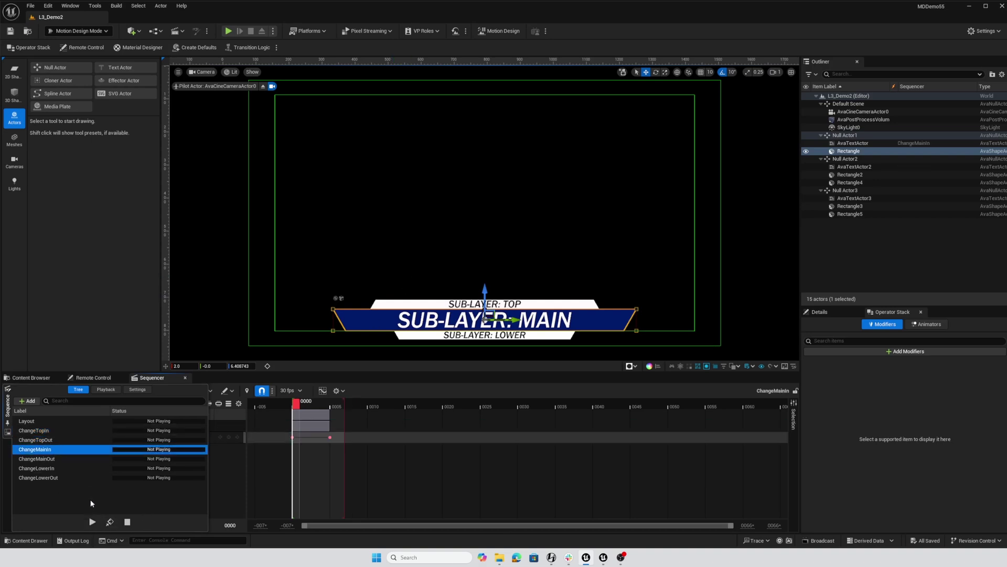
click(93, 521)
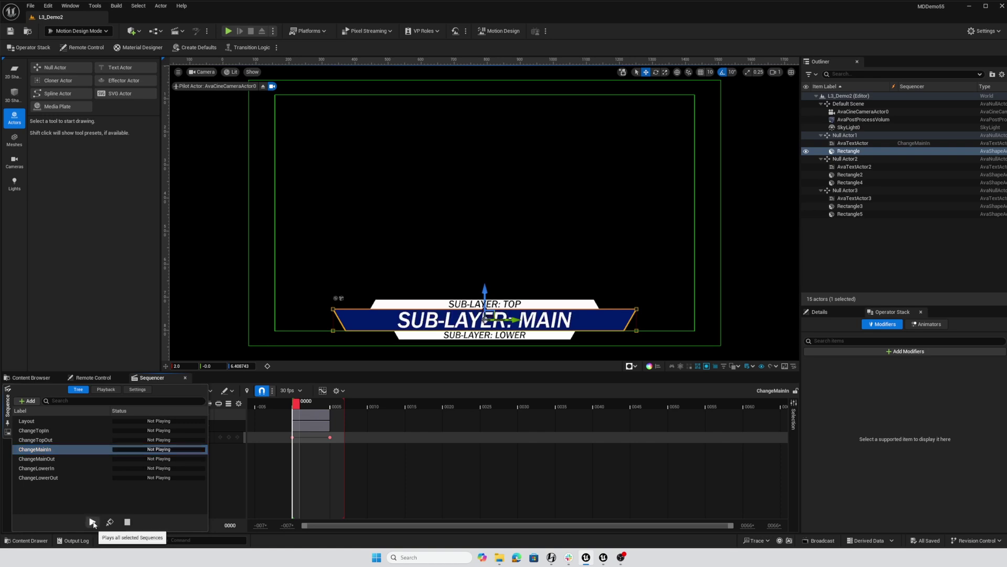
click(57, 459)
click(92, 522)
Play ChangeLowerIn and ChangeLowerOut, then hide the sequence list to show ChangeLowerOut's tracks.
click(78, 468)
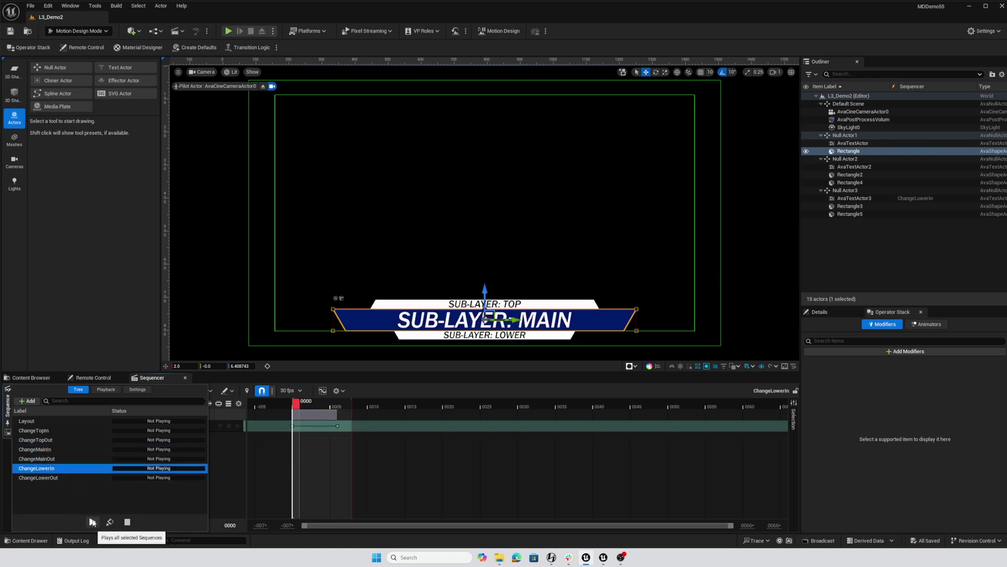
click(93, 521)
click(63, 477)
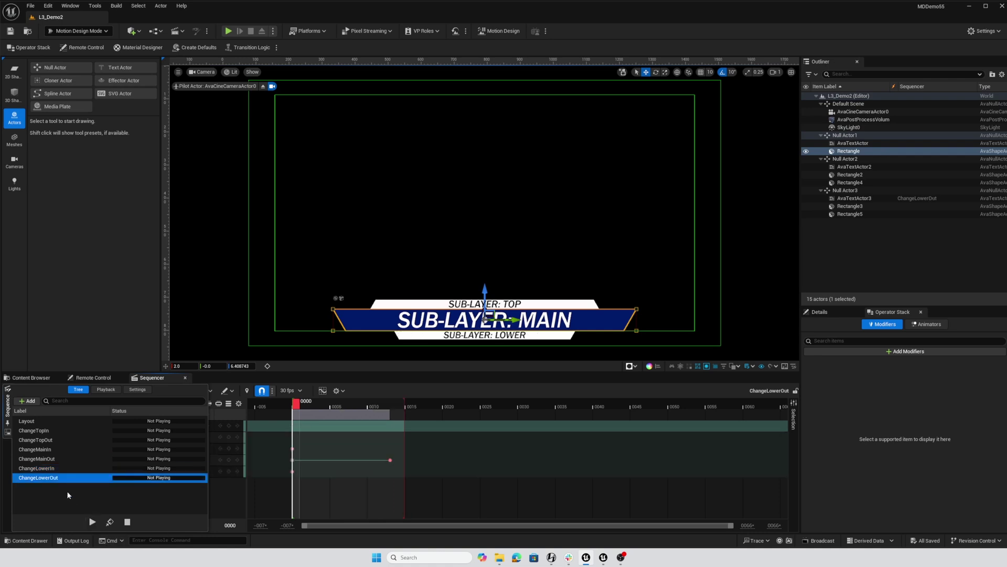
click(93, 523)
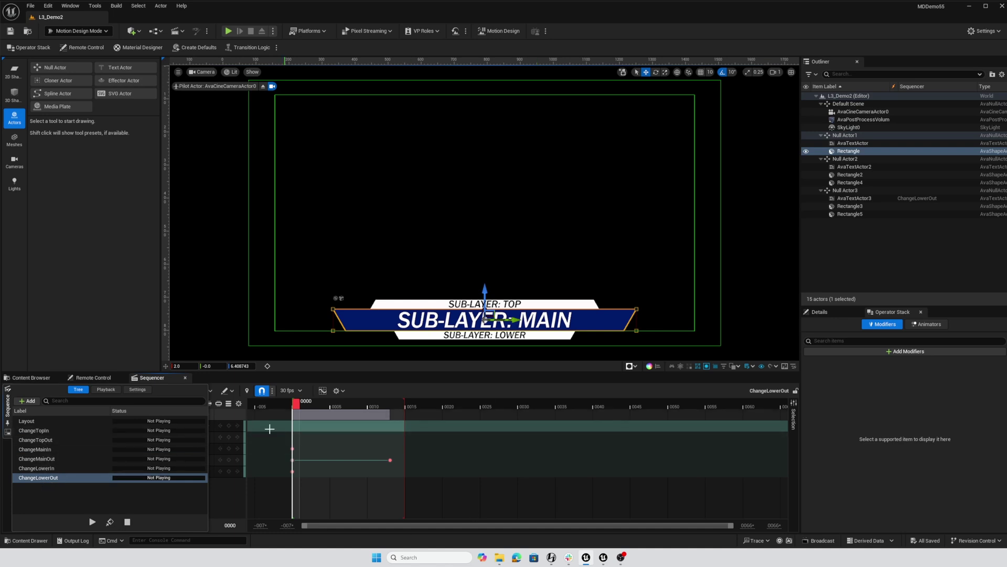
click(166, 379)
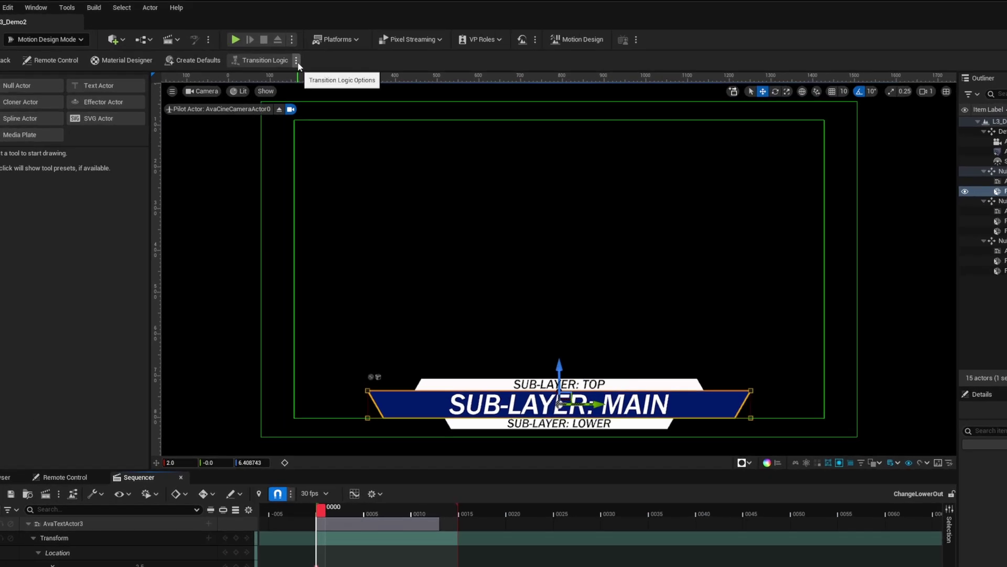
Switch the scene's Transition Logic layer Mode from New to Reuse for layer L3.
click(276, 48)
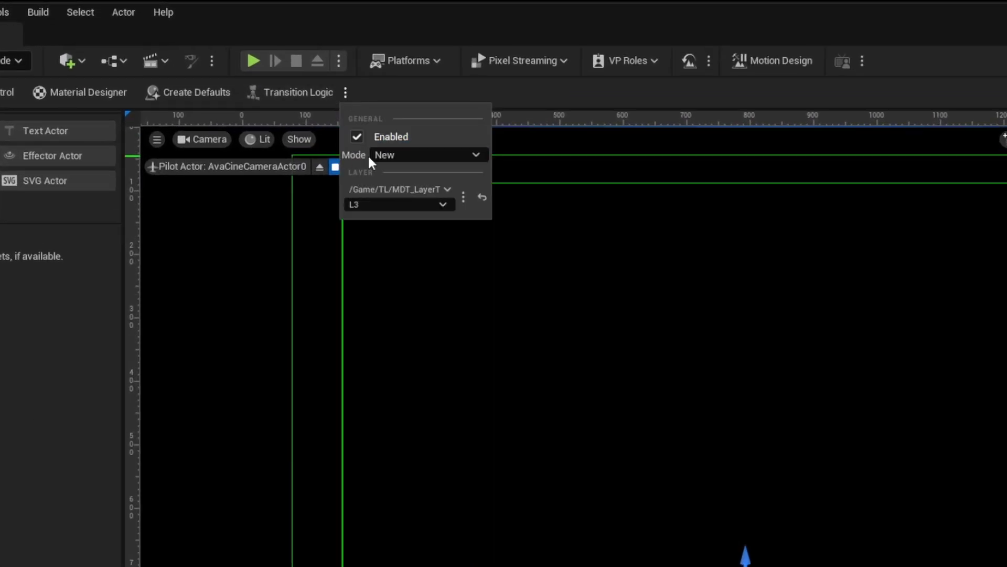
click(396, 154)
click(396, 187)
Delete the 'If transitioning out' Play tag 'Change' task and add a BP Sub Layer Change Task instead.
click(279, 94)
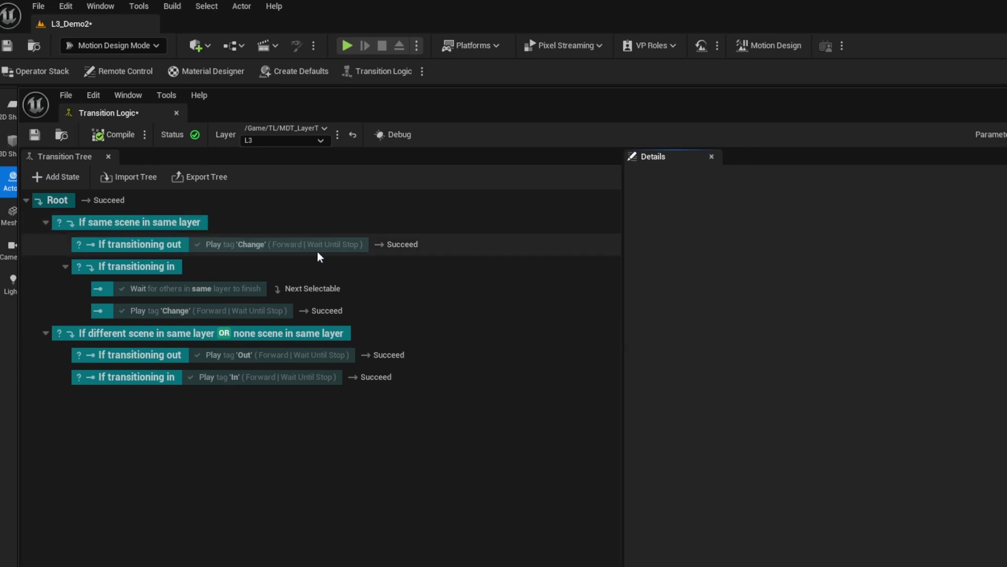
click(233, 245)
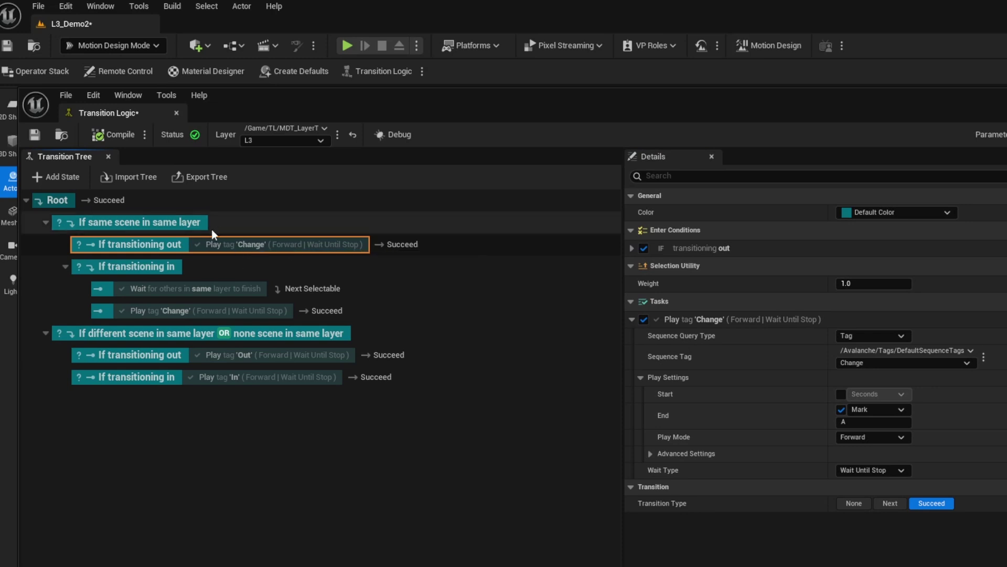
right_click(870, 319)
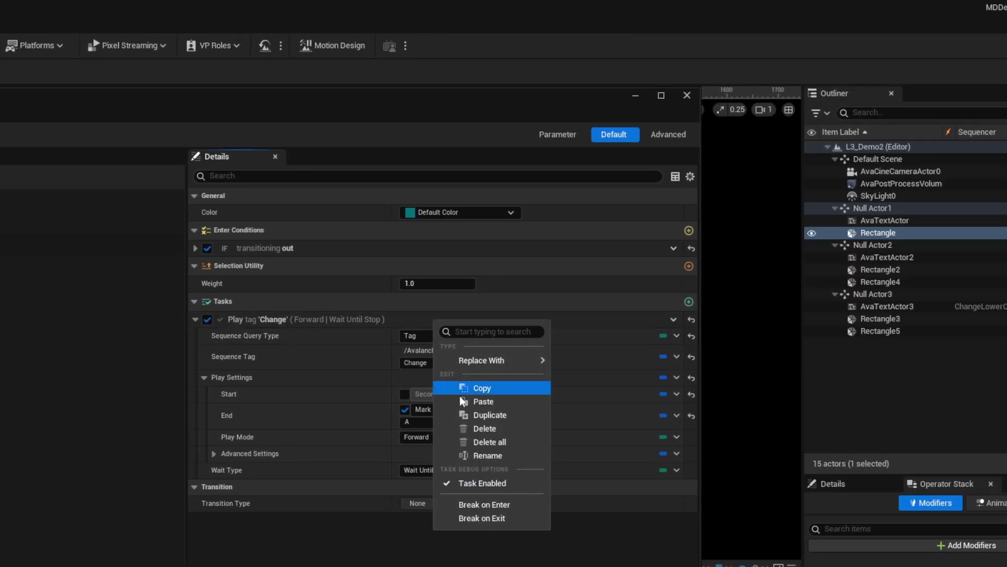
click(467, 429)
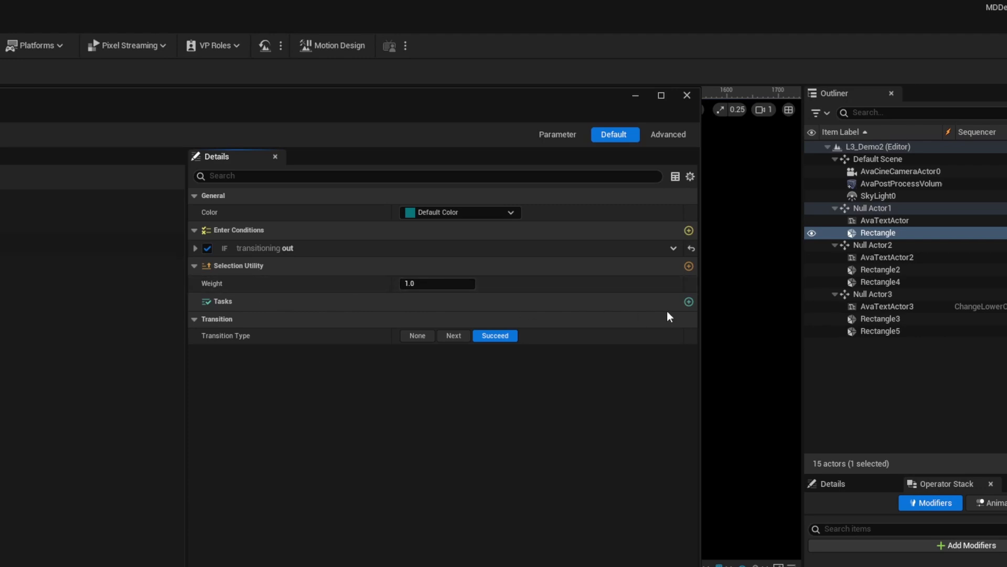
click(688, 302)
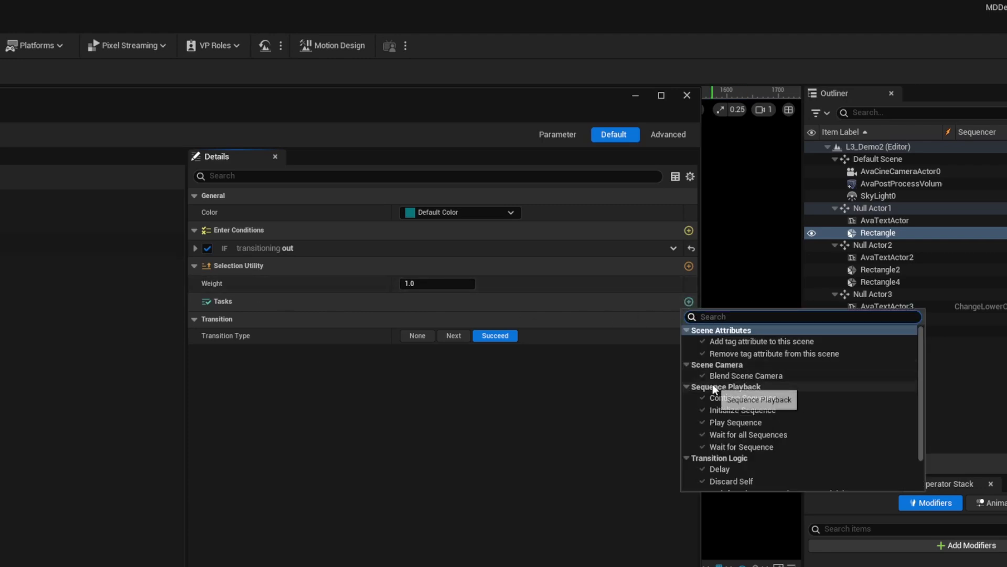
scroll(713, 384, down, 3)
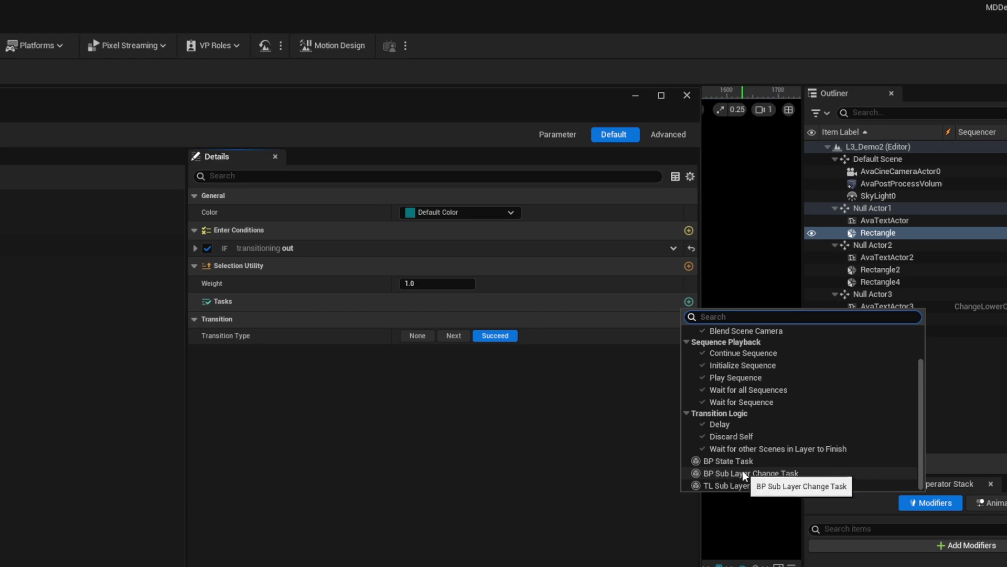
click(722, 473)
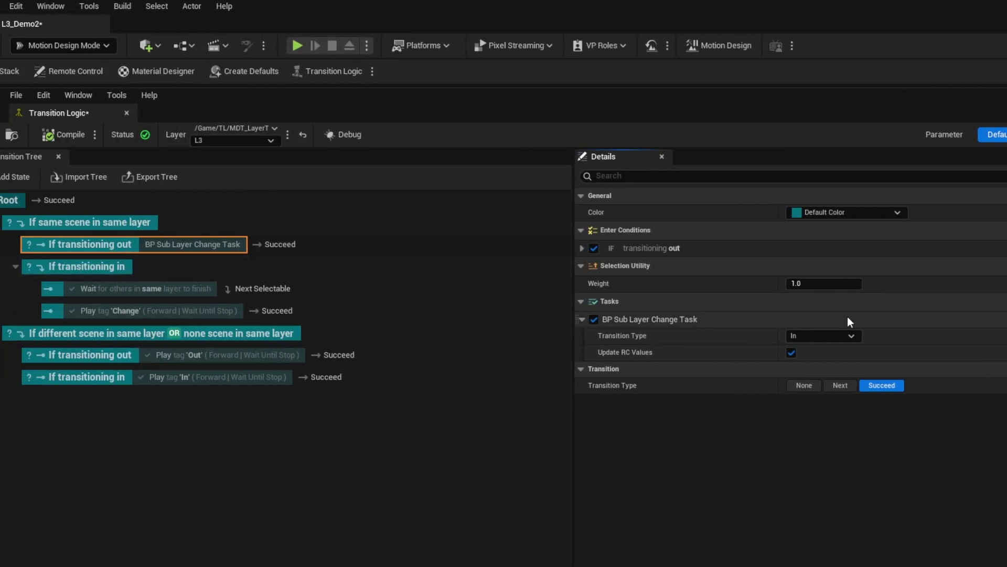
Set the transition-out sub-layer task's Transition Type to Out and delete the transition-in Play tag task.
click(851, 338)
click(797, 356)
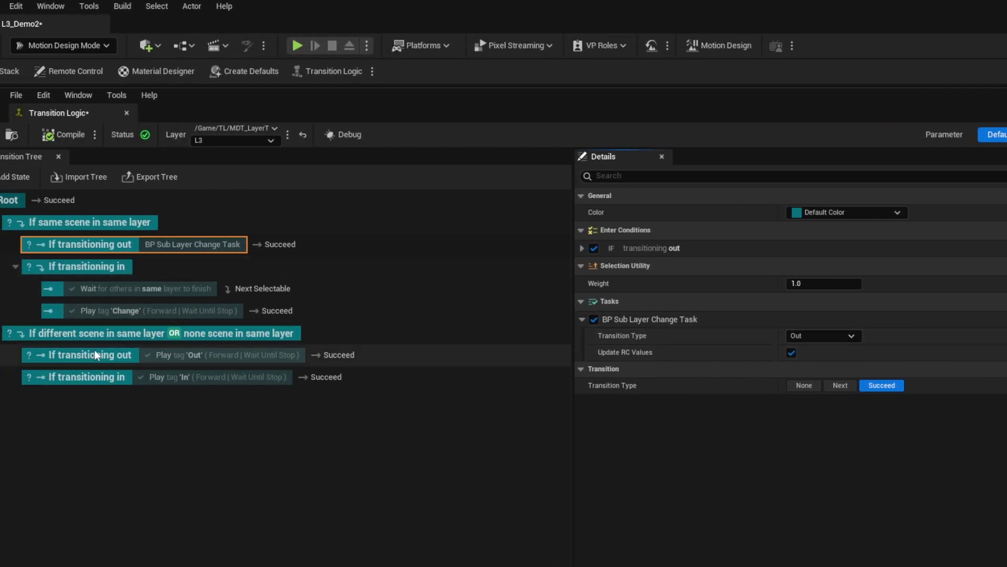
click(146, 312)
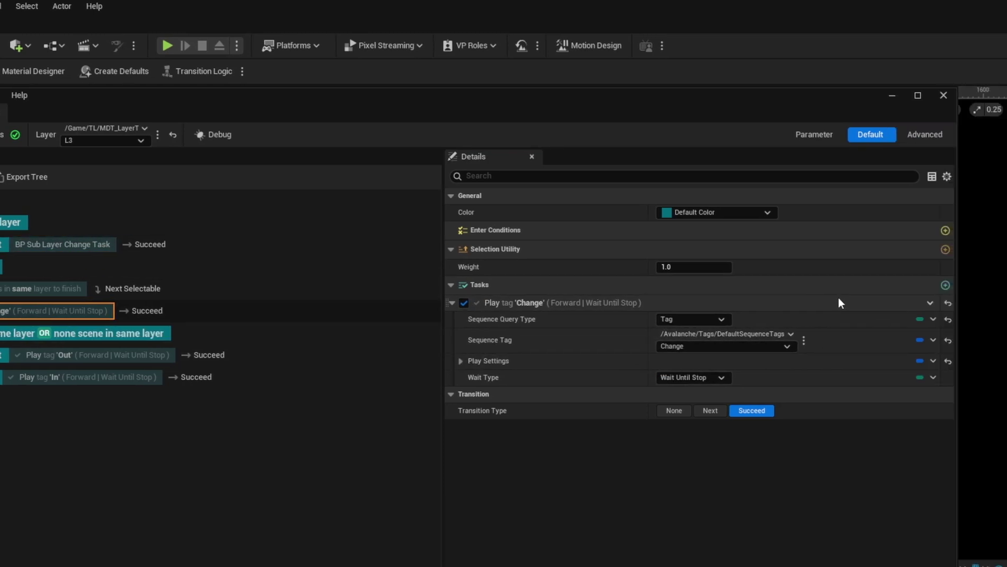
right_click(964, 302)
click(579, 411)
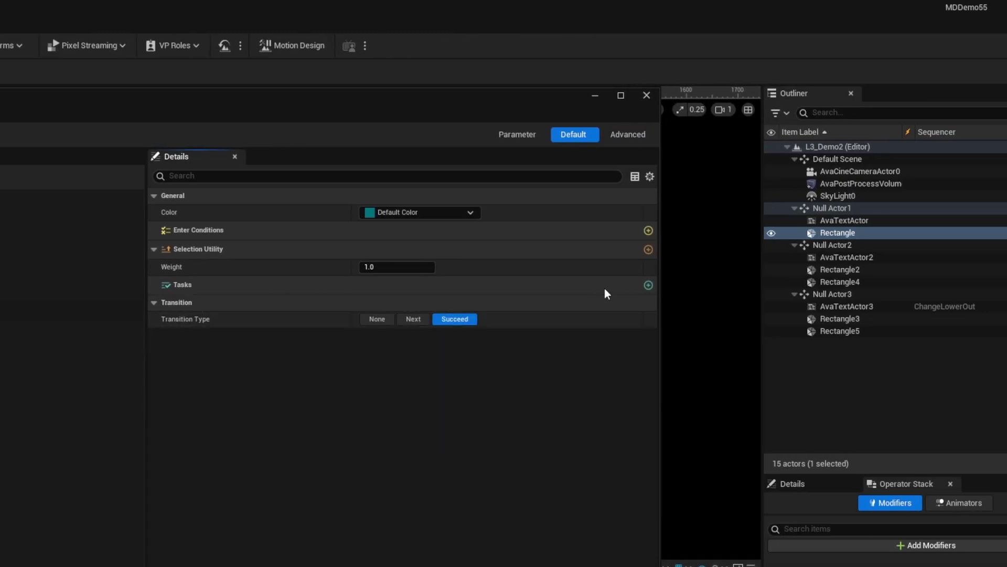
Add a BP Sub Layer Change Task of type In to the transitioning-in state and compile.
click(649, 285)
scroll(686, 420, down, 2)
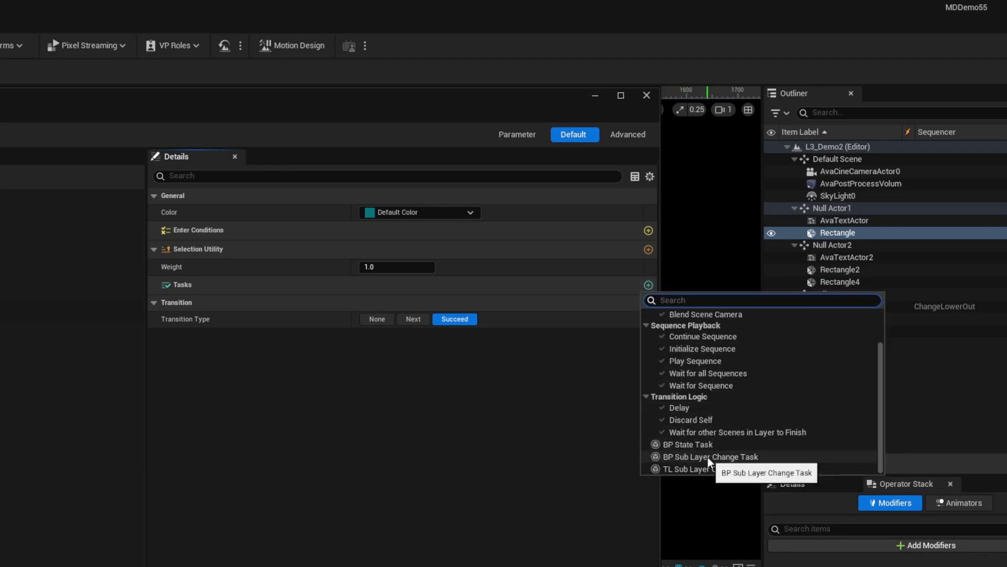
click(707, 457)
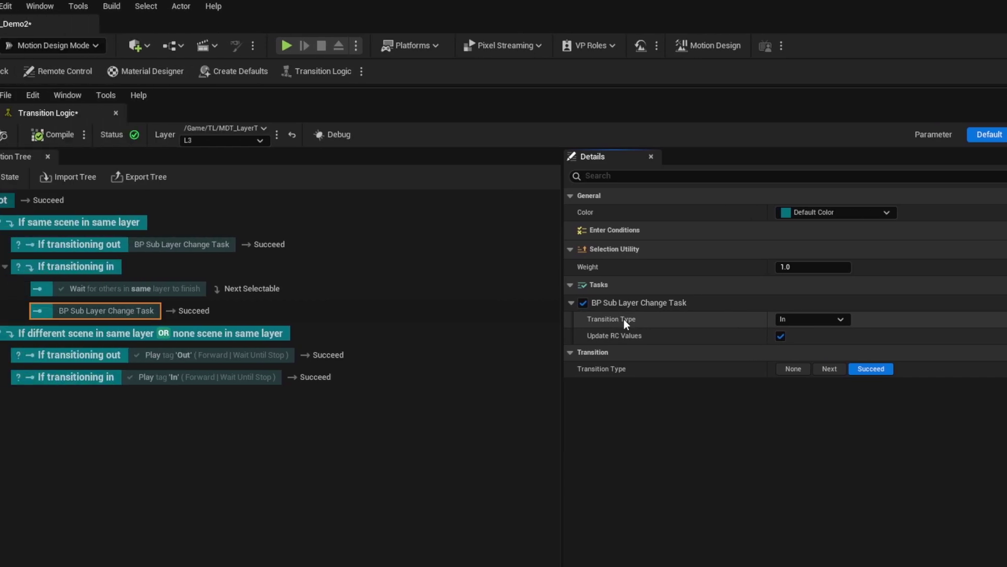
click(842, 320)
click(798, 328)
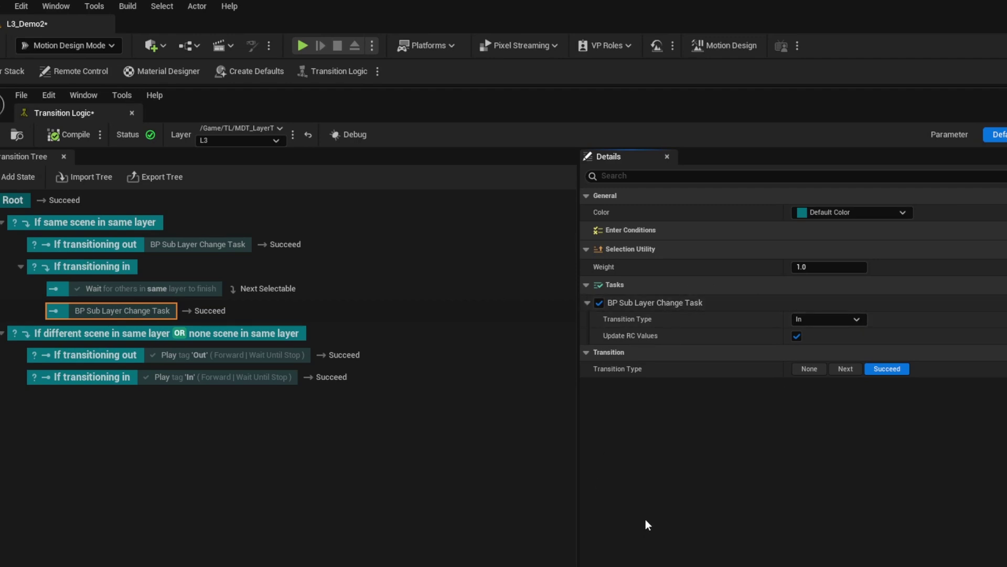
click(69, 135)
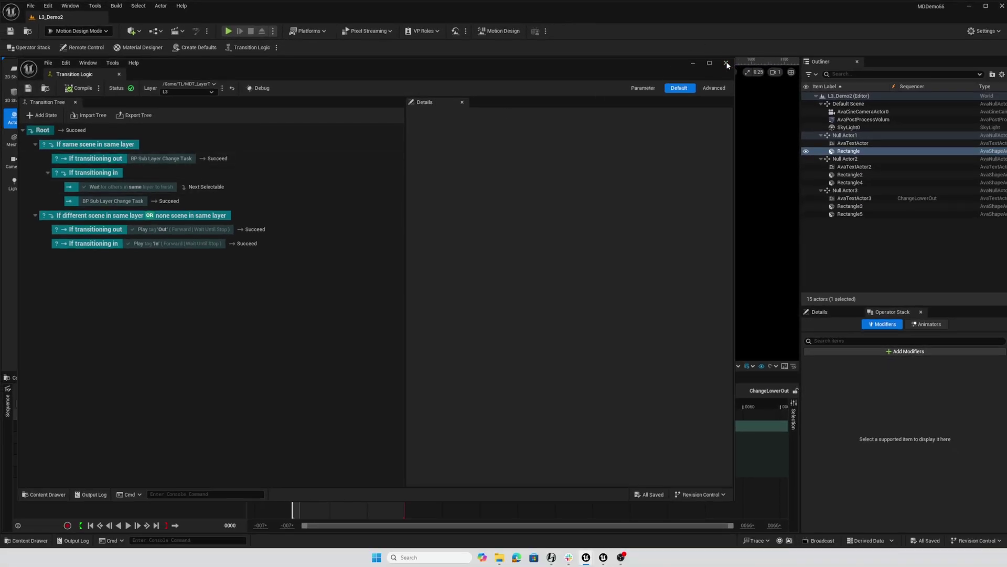
Close the Transition Logic editor and add a Sub Layer modifier to Null Actor1.
click(727, 62)
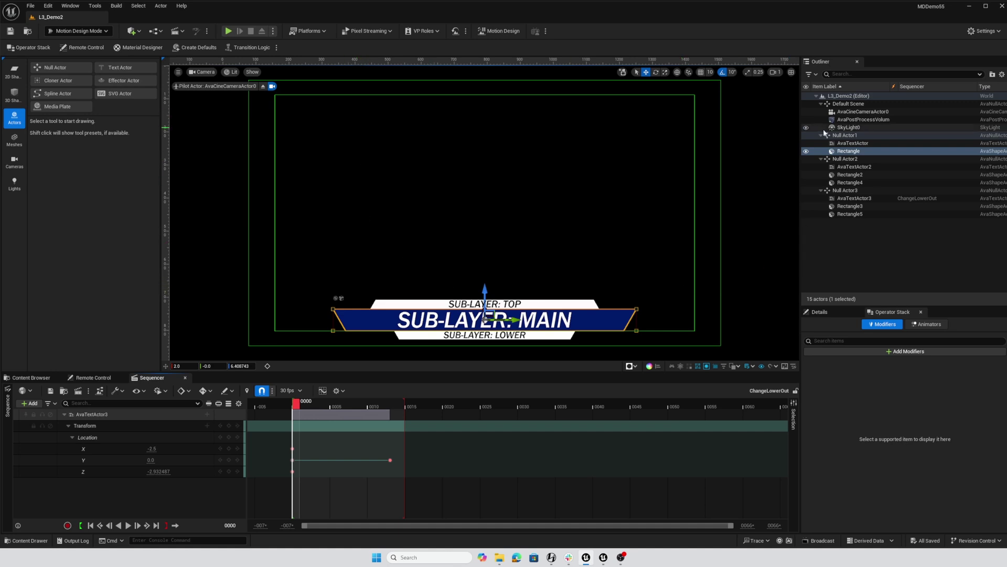
click(844, 136)
click(846, 159)
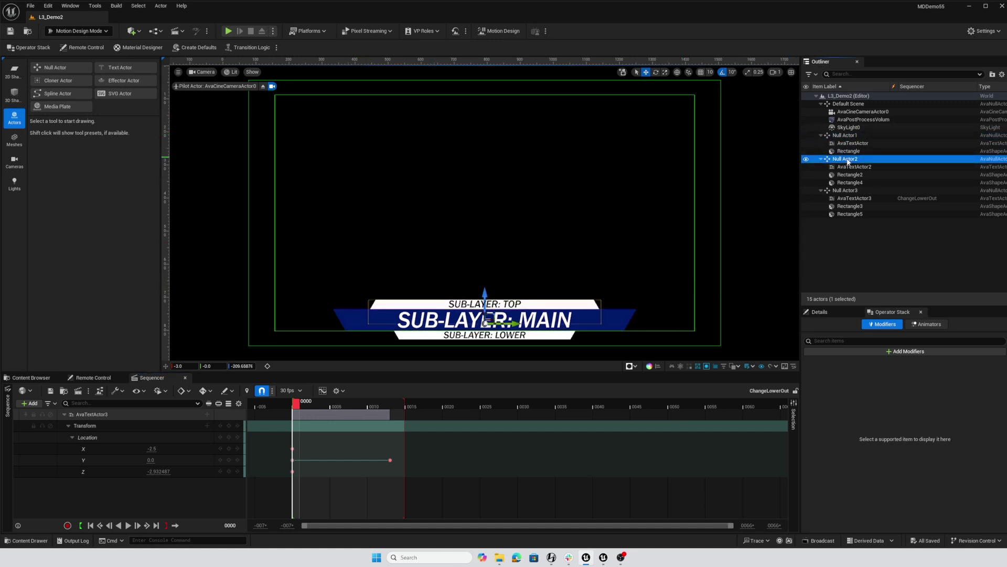
click(845, 191)
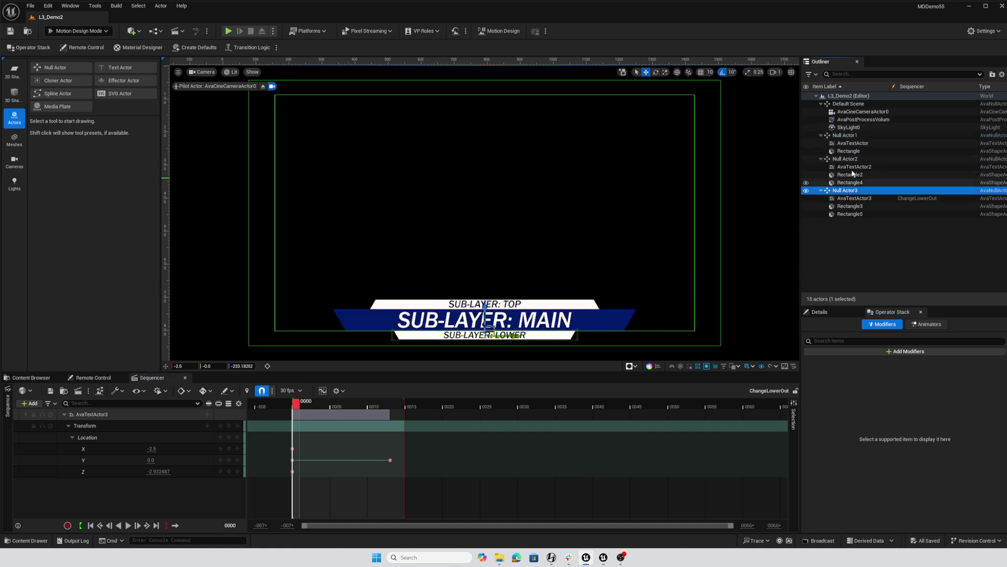
click(850, 136)
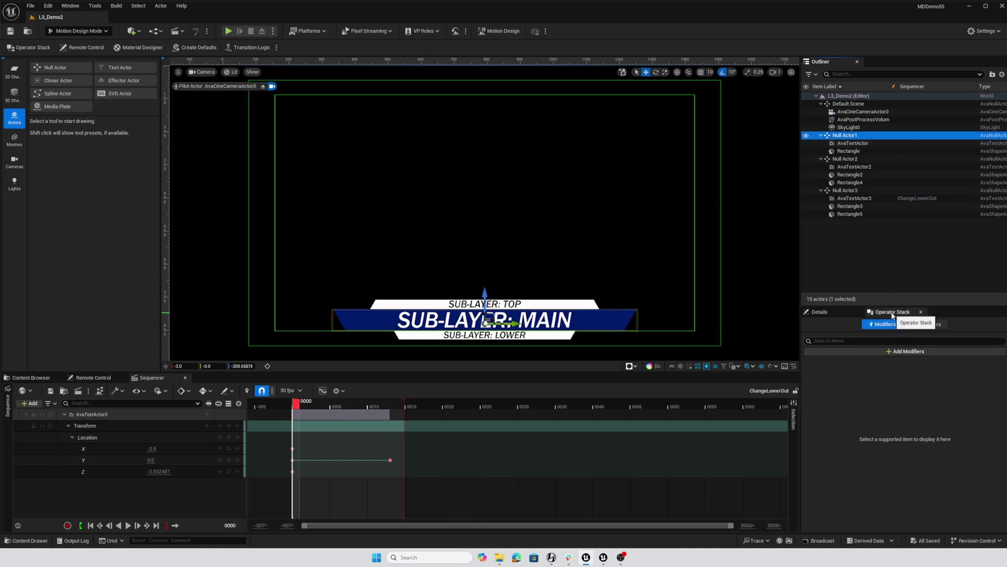
click(894, 354)
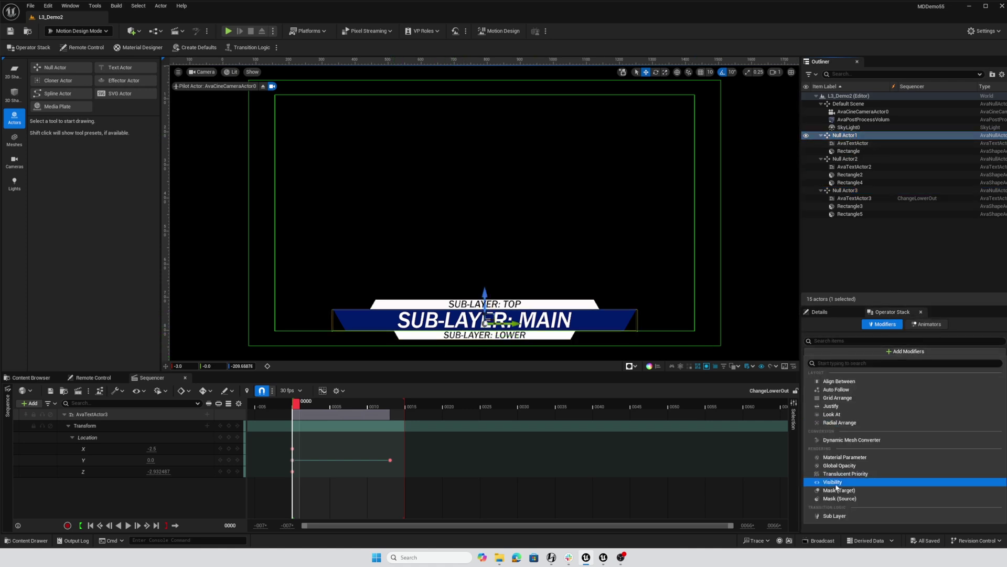
click(835, 516)
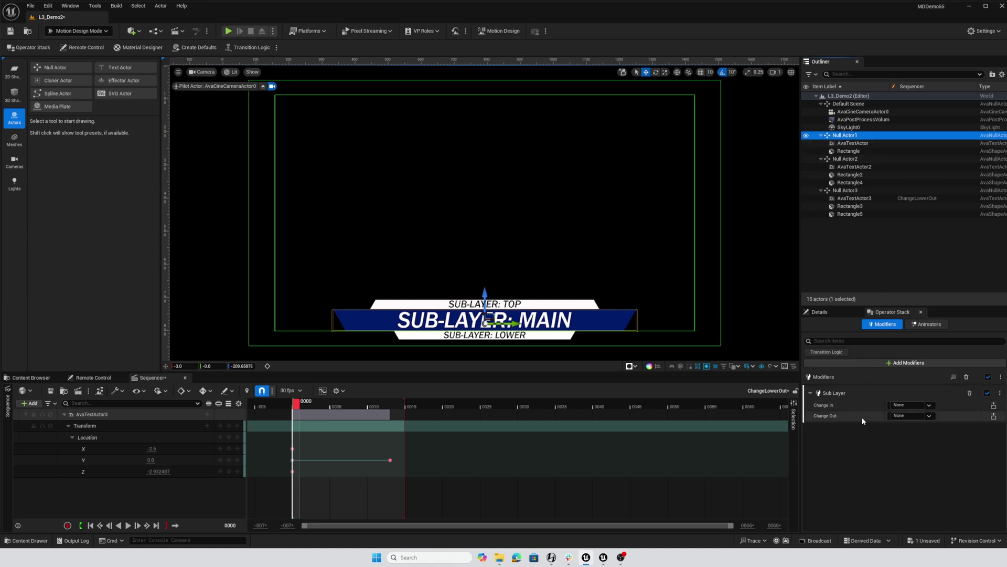
Set the Sub Layer modifier's Change In to ChangeMainIn and Change Out to ChangeMainOut.
click(929, 405)
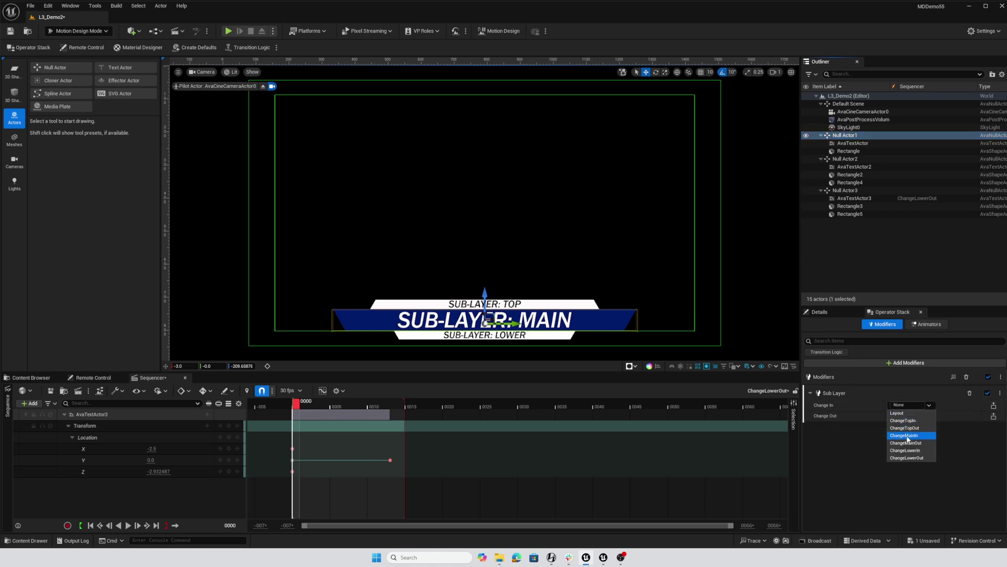
click(908, 436)
click(912, 415)
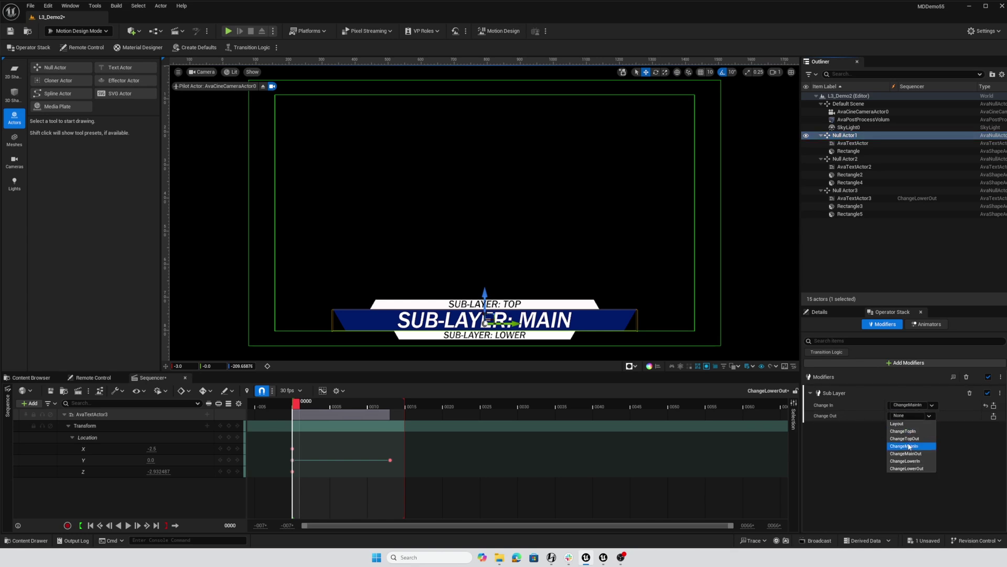
click(912, 454)
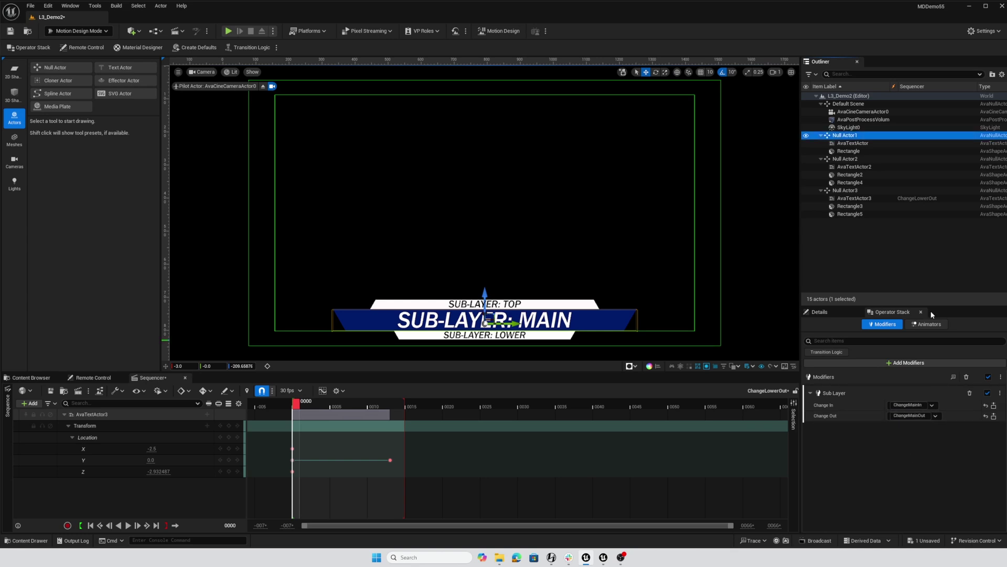
Add a Sub Layer modifier to Null Actor2 with ChangeTopIn and ChangeTopOut.
click(845, 159)
click(907, 351)
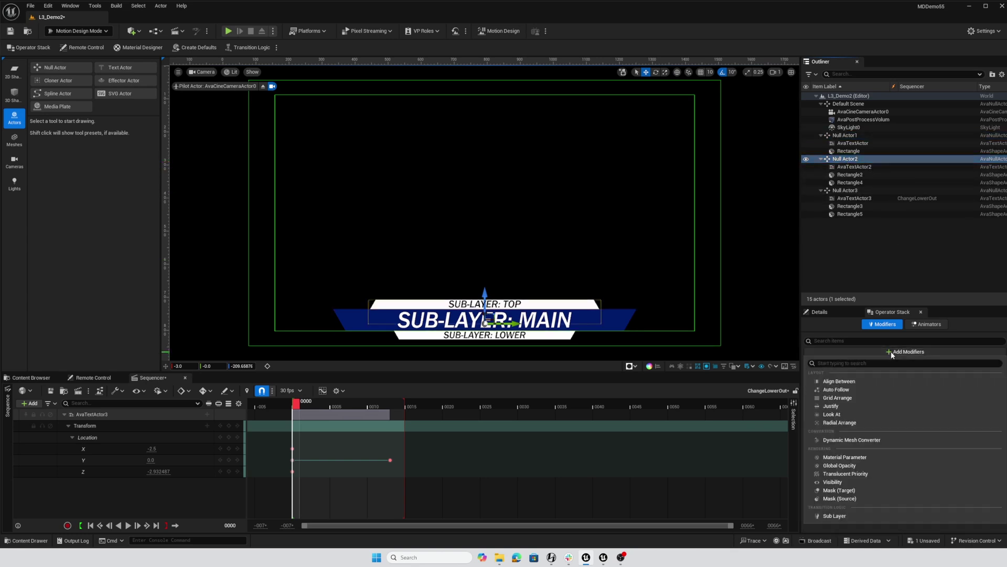
click(836, 518)
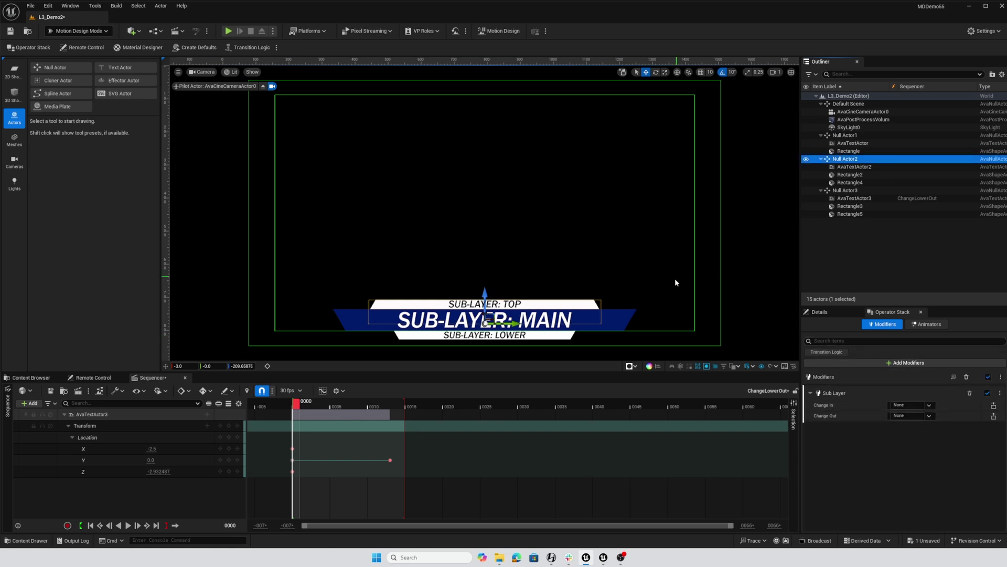
click(929, 405)
click(913, 420)
click(929, 416)
click(916, 438)
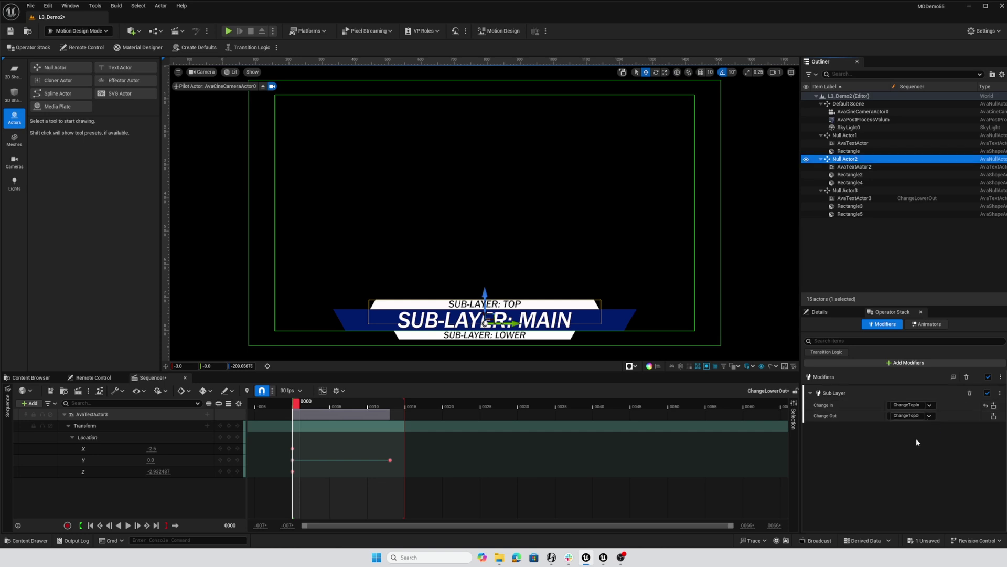
Add a Sub Layer modifier to Null Actor3 with ChangeLowerIn and ChangeLowerOut, then save the level.
click(845, 190)
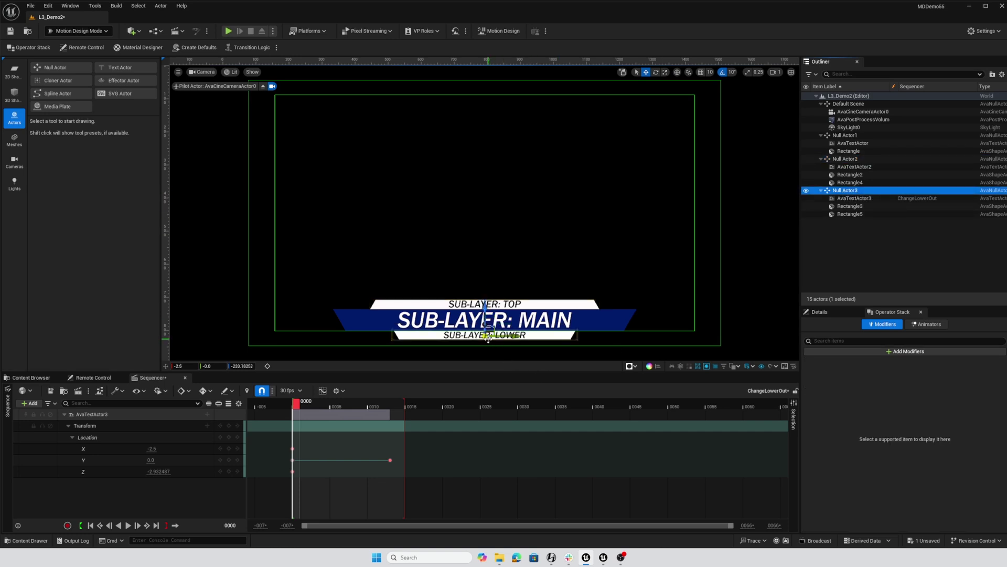
click(906, 351)
click(834, 516)
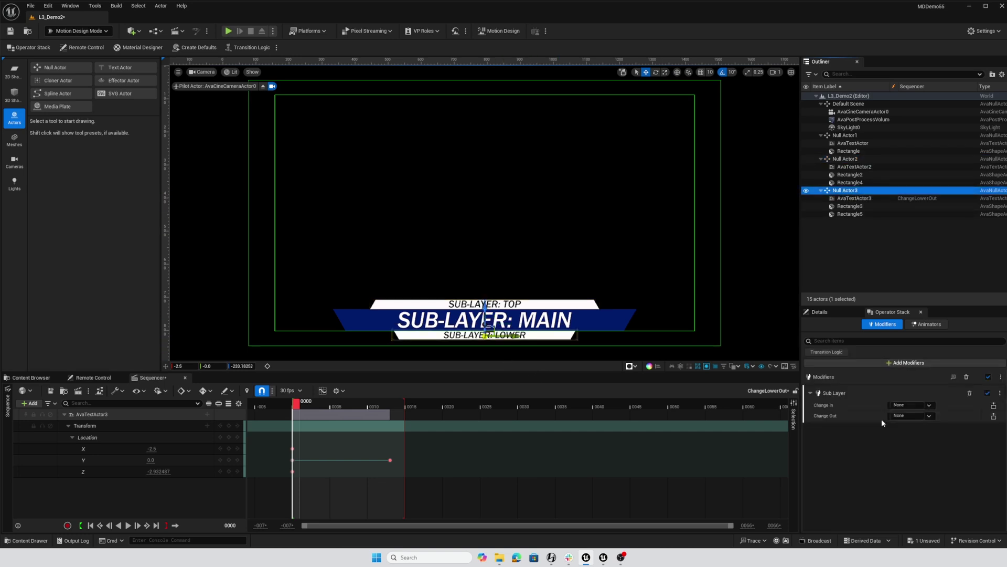
click(912, 404)
click(933, 431)
click(929, 417)
click(913, 468)
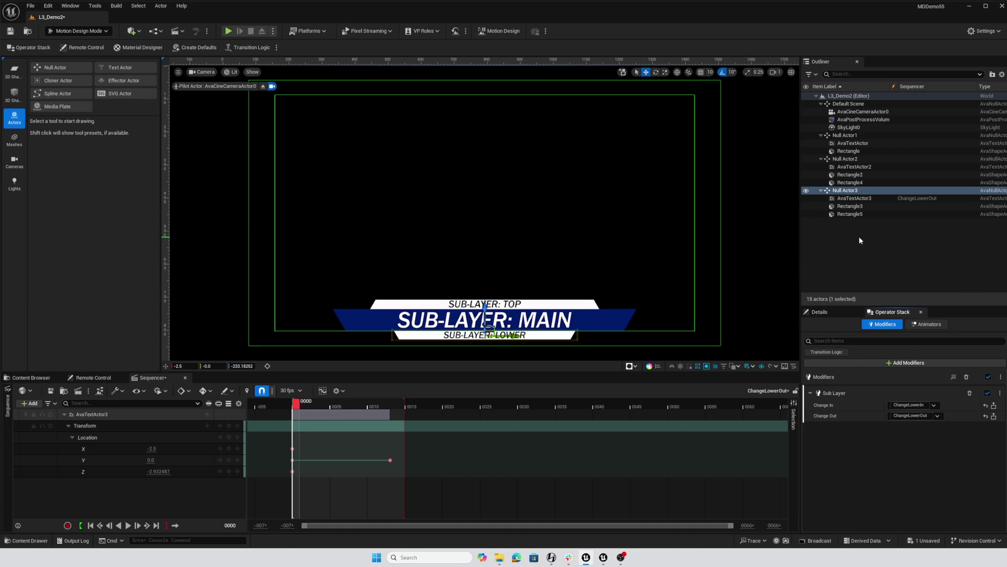
key(ctrl+s)
click(93, 377)
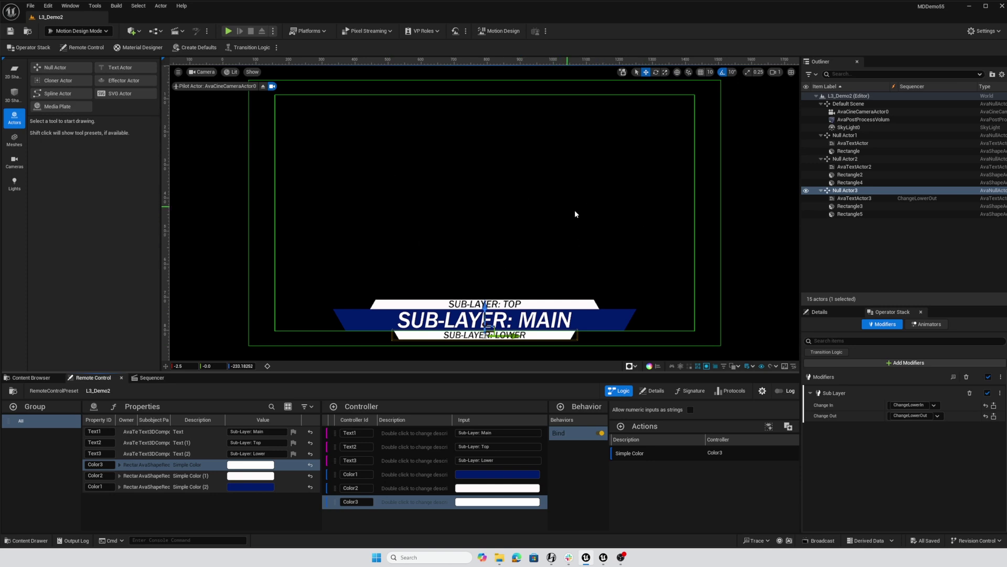
click(277, 47)
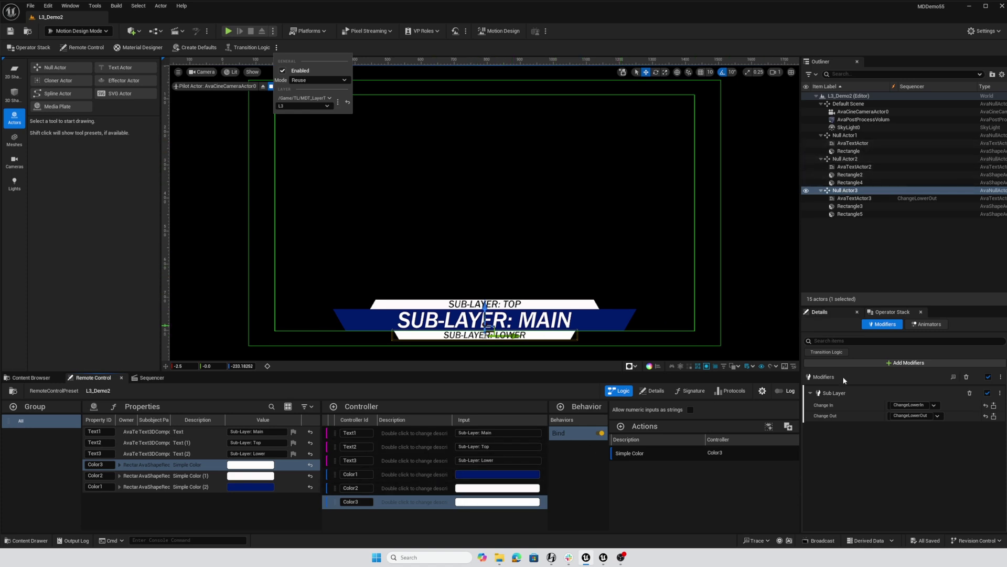
click(860, 135)
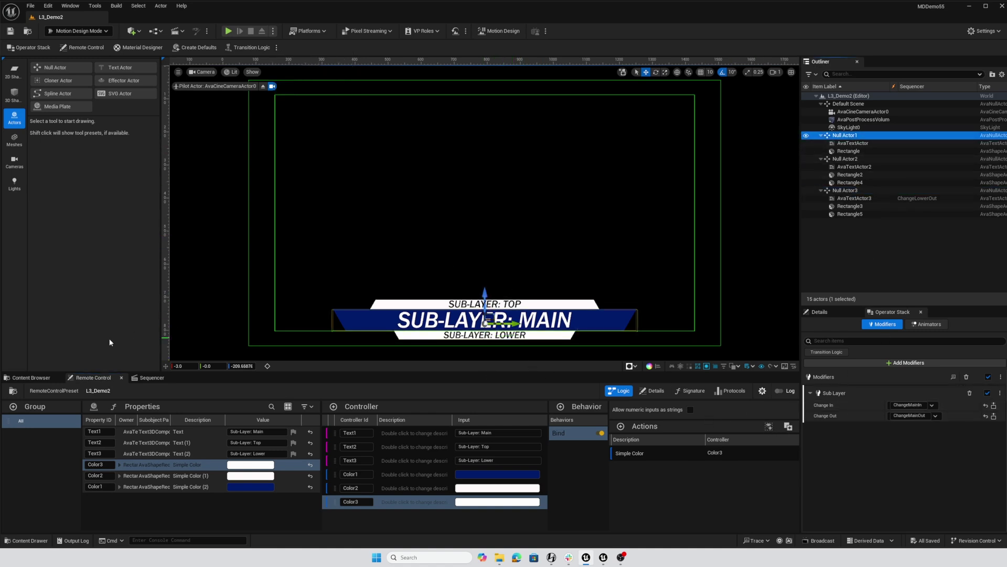
Open the RD_SubLayers rundown from the TL folder and preview page 0001 on layer L3.
click(32, 377)
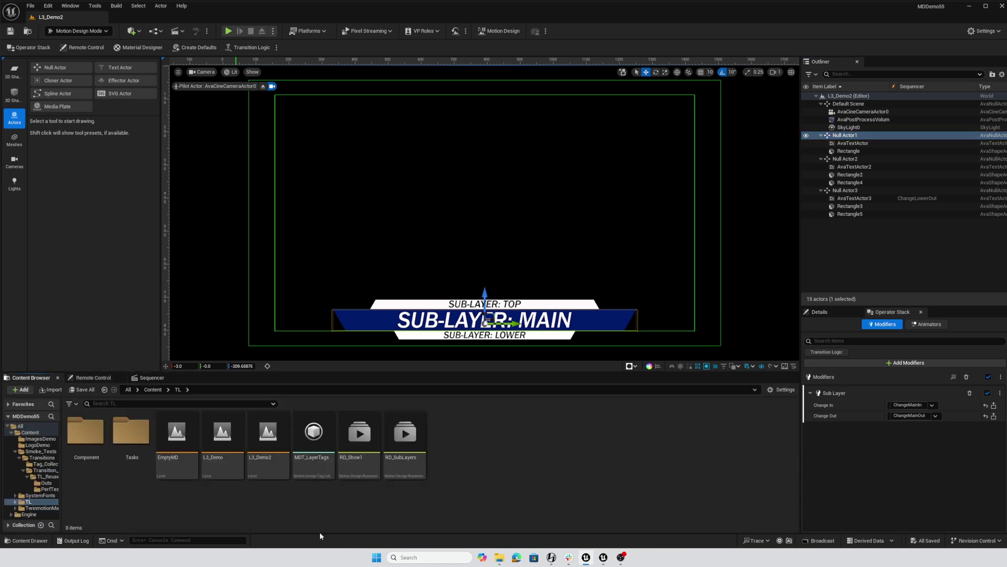
double_click(402, 444)
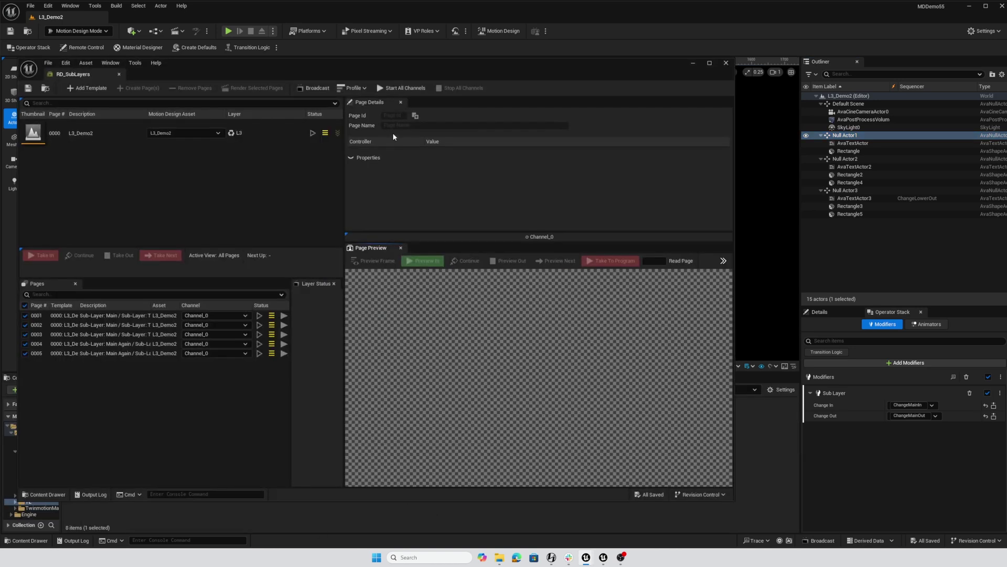
drag(394, 67, 570, 45)
click(274, 296)
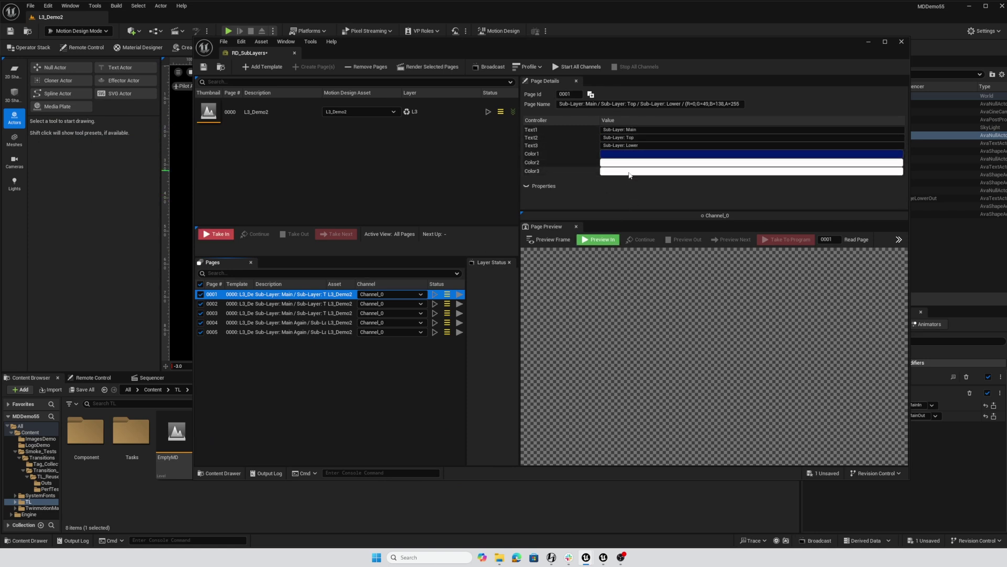
click(600, 241)
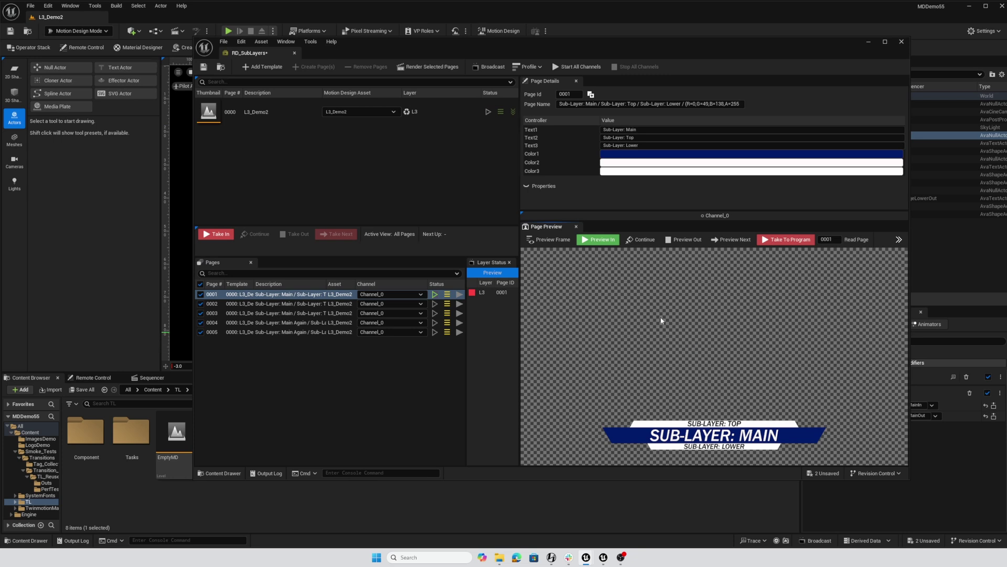
Preview pages 0002, 0003 and 0004 in turn, ending with MAIN AGAIN above LOWER-ER on layer L3.
click(288, 304)
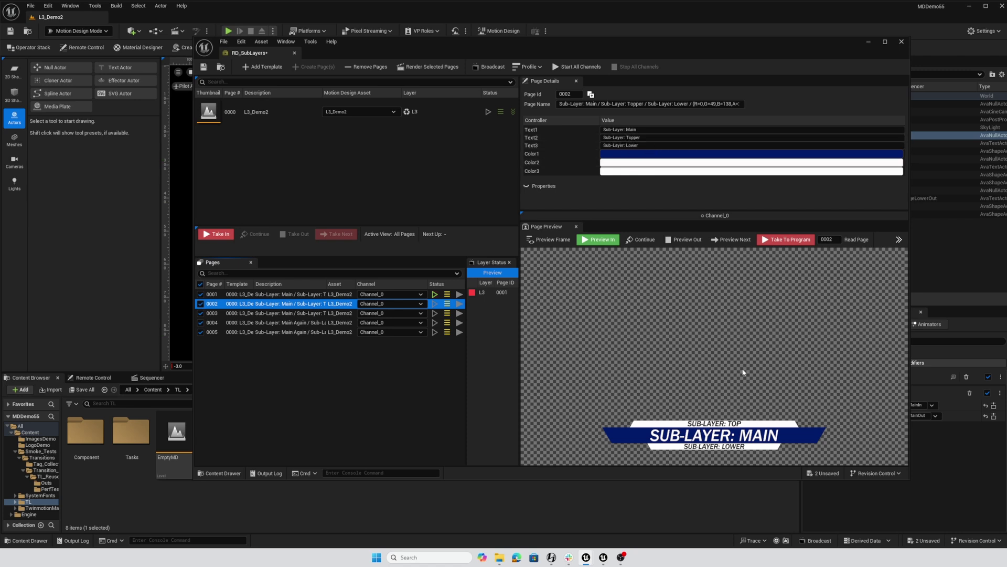
click(739, 249)
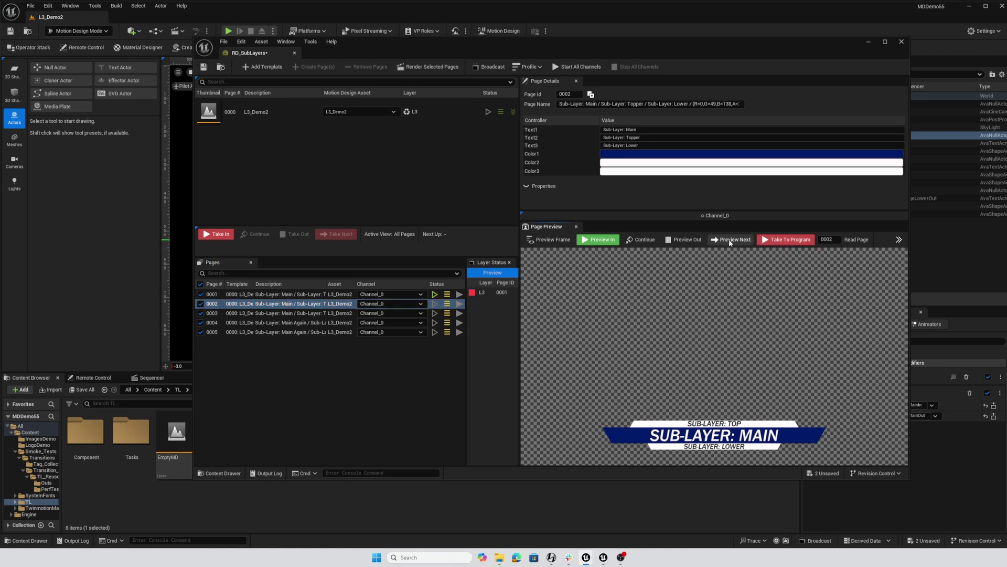
click(730, 239)
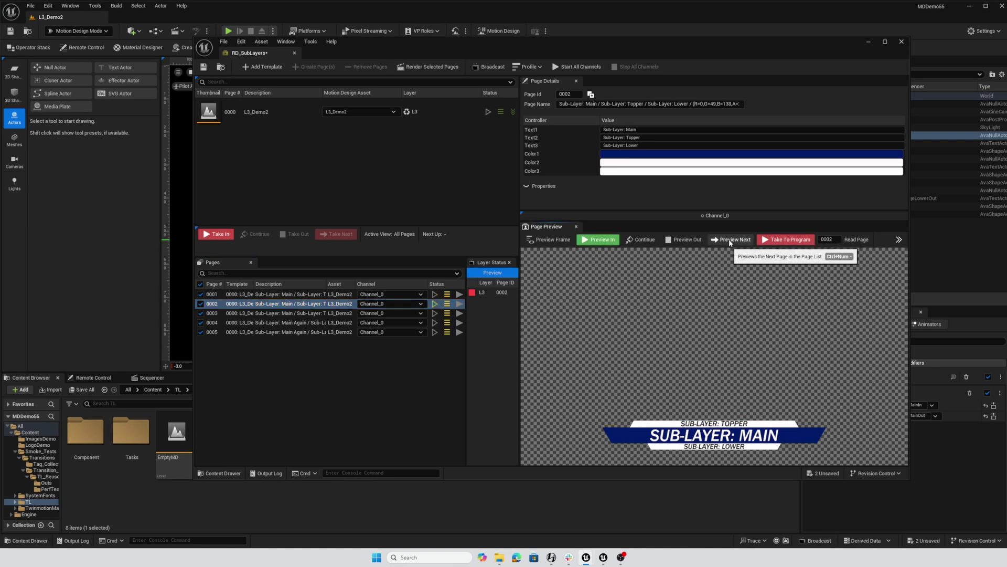
click(296, 314)
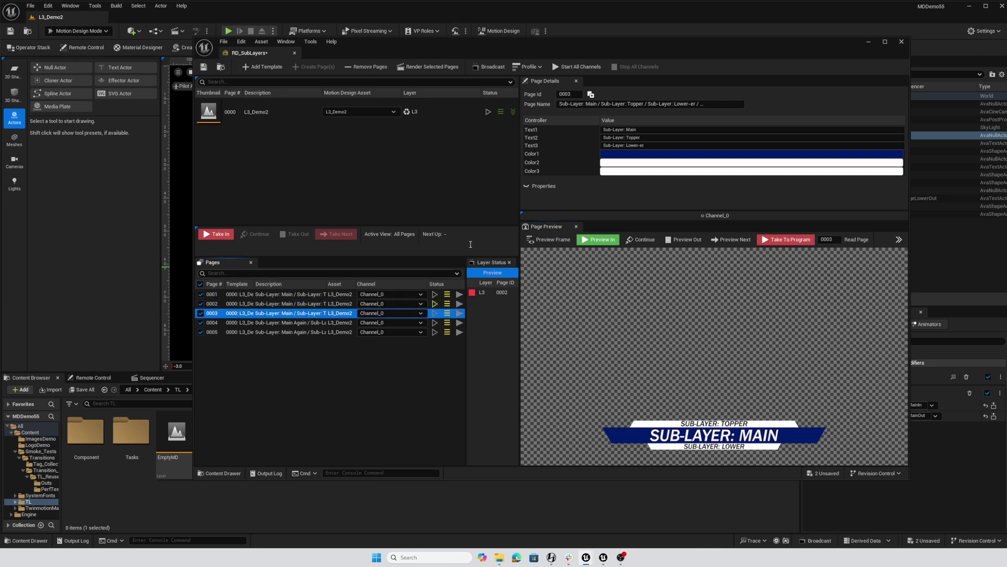
click(727, 242)
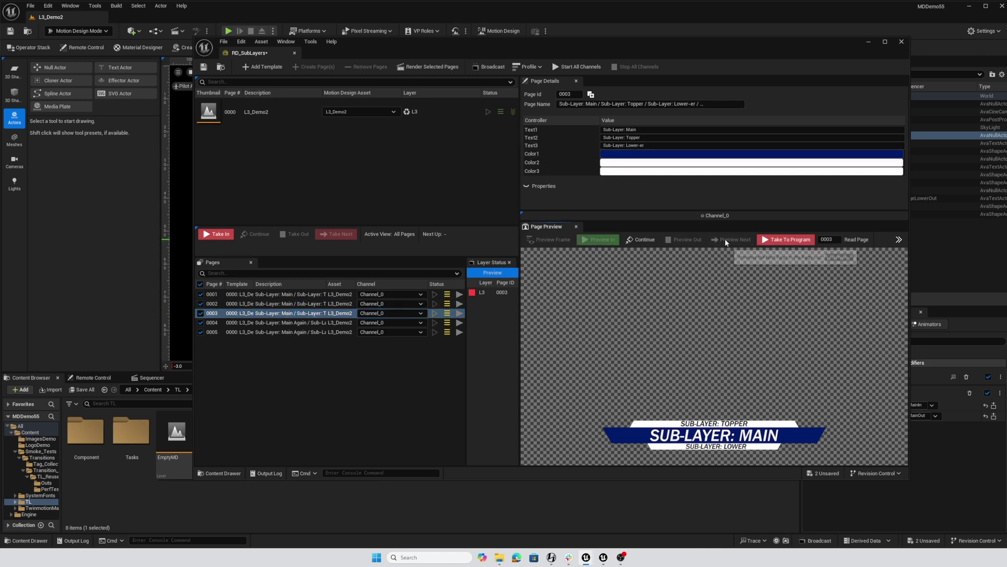
click(285, 323)
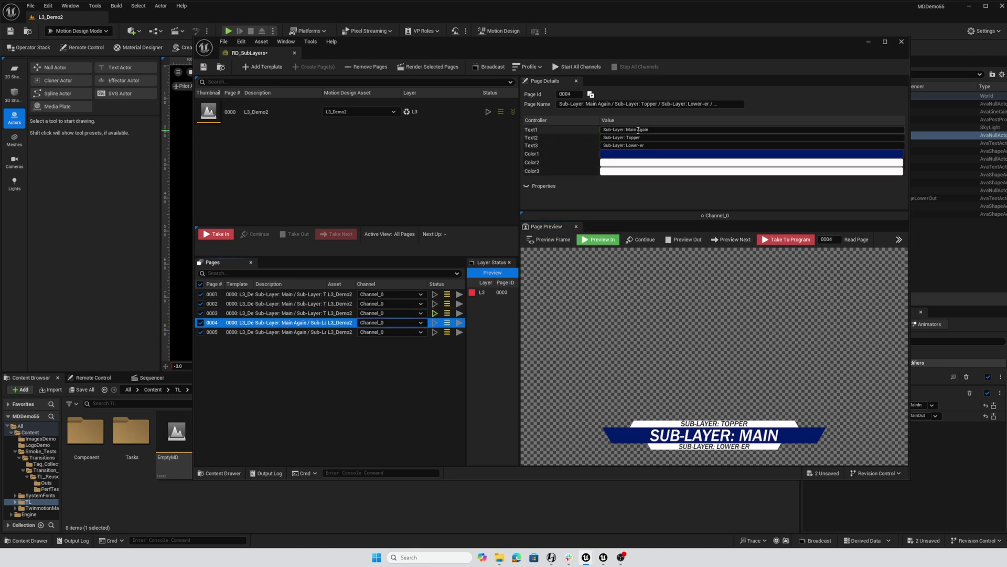
click(729, 242)
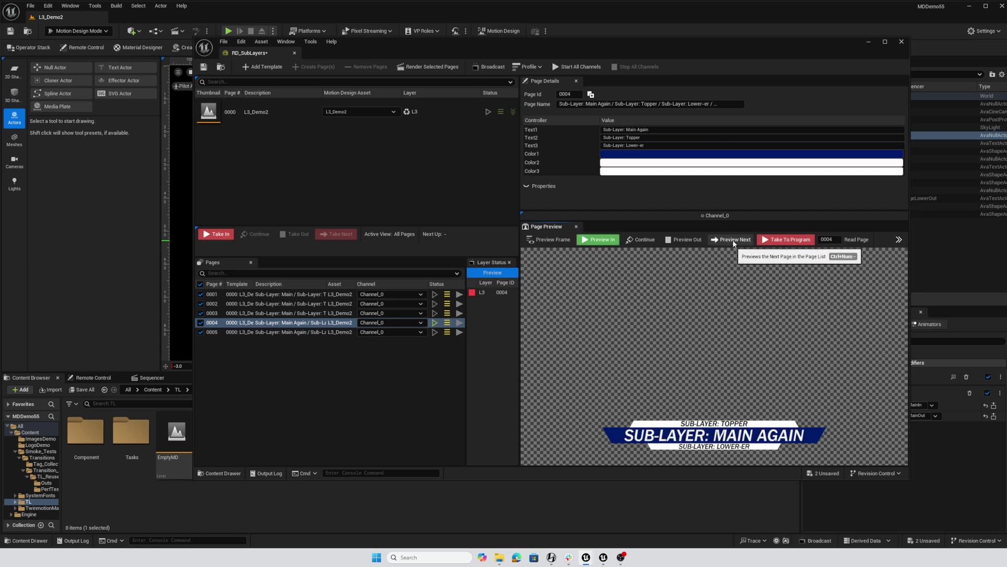
Preview page 0005's TOPPER row with its purple main bar, then advance again to wrap to page 0001.
click(306, 333)
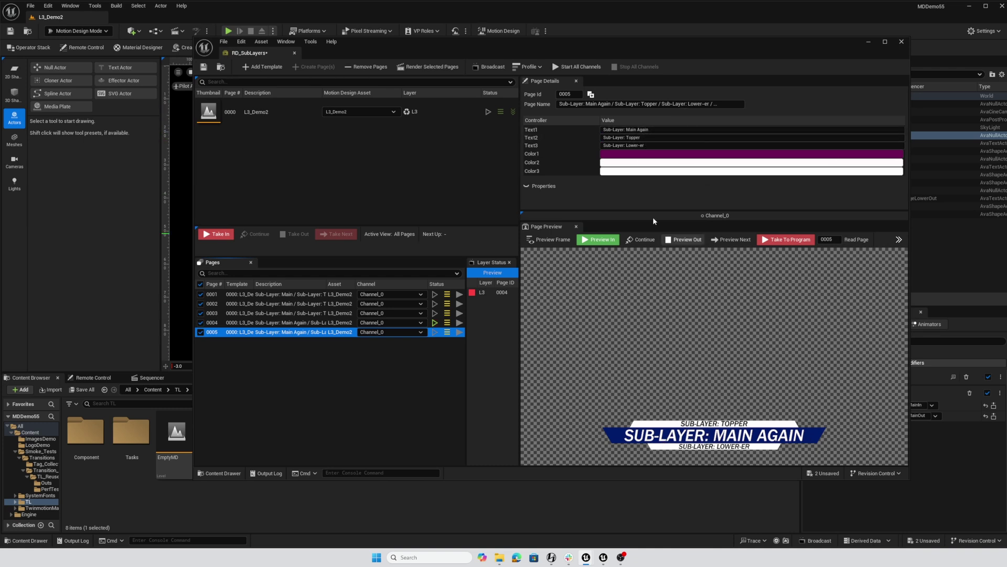
click(735, 241)
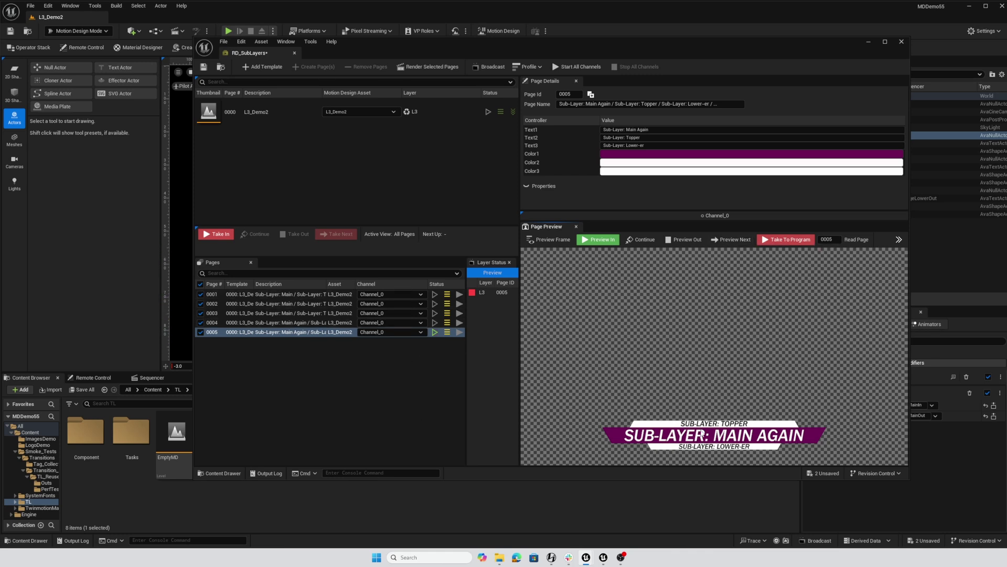
click(737, 239)
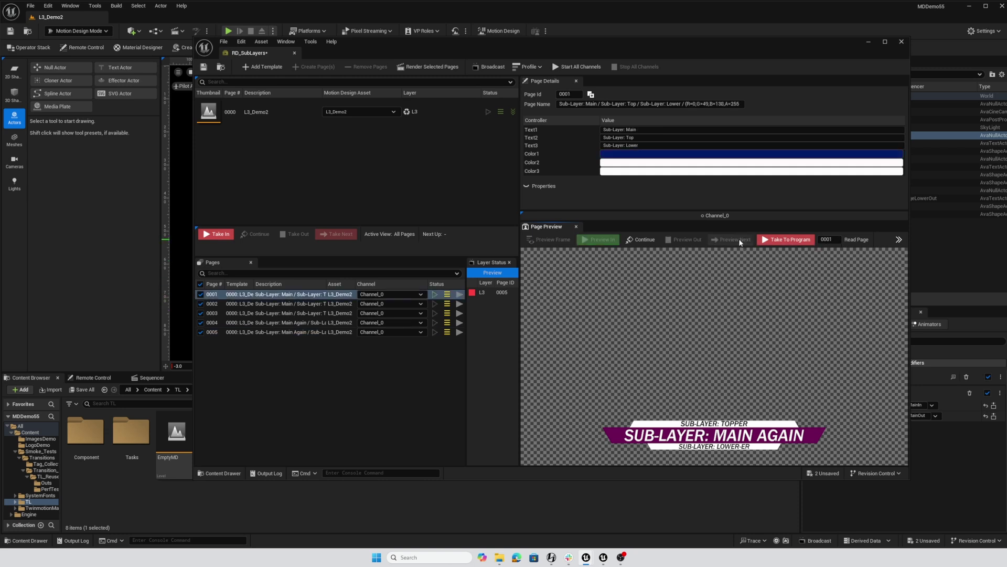